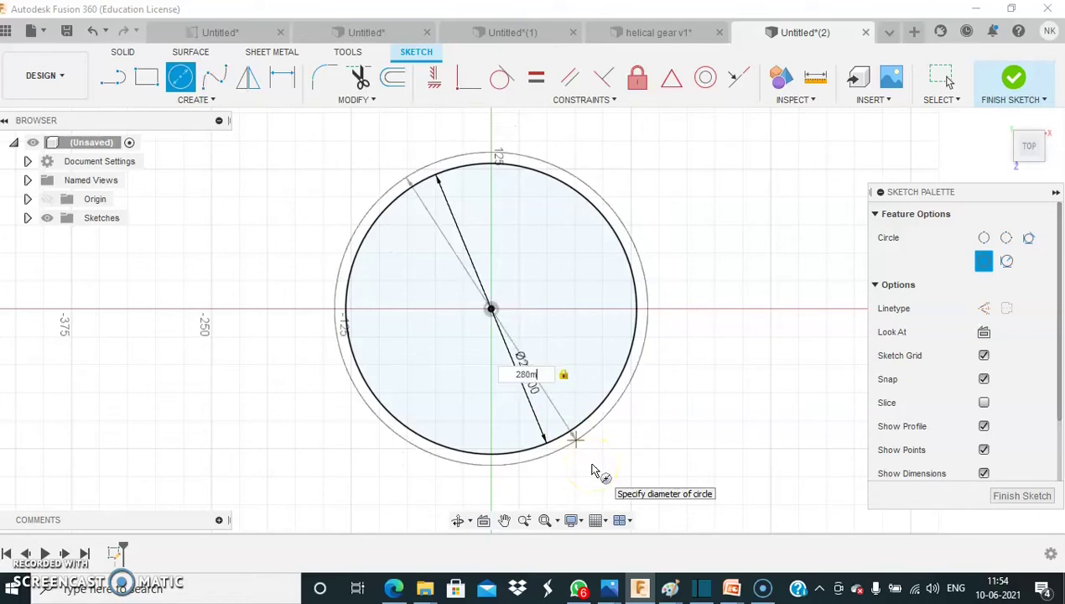
Complete the 280 mm diameter circle and draw a concentric 237.5 mm diameter circle centred on the origin.
key(Return)
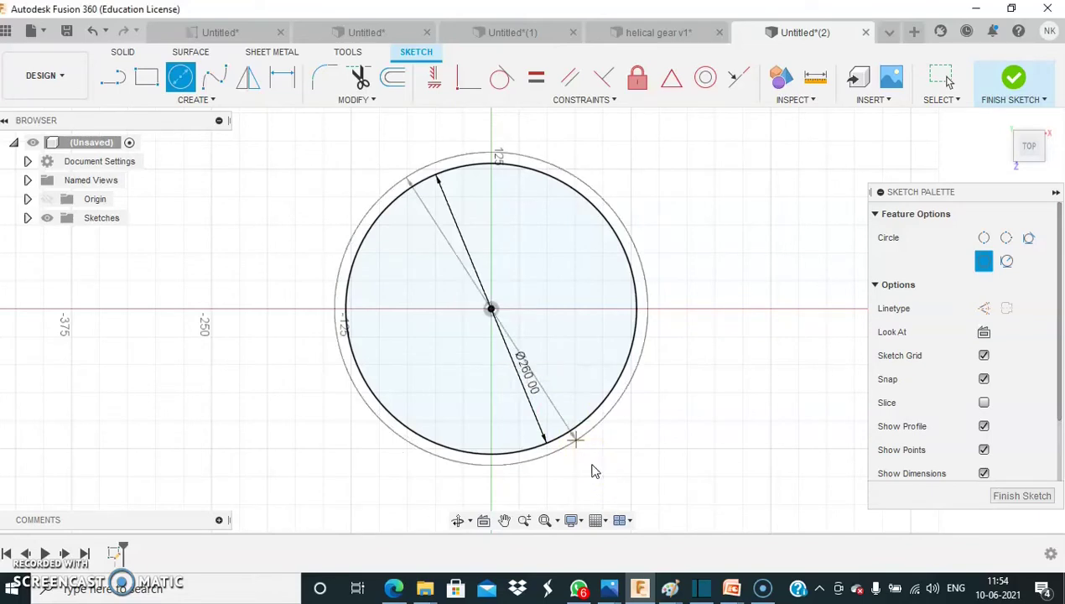
key(Escape)
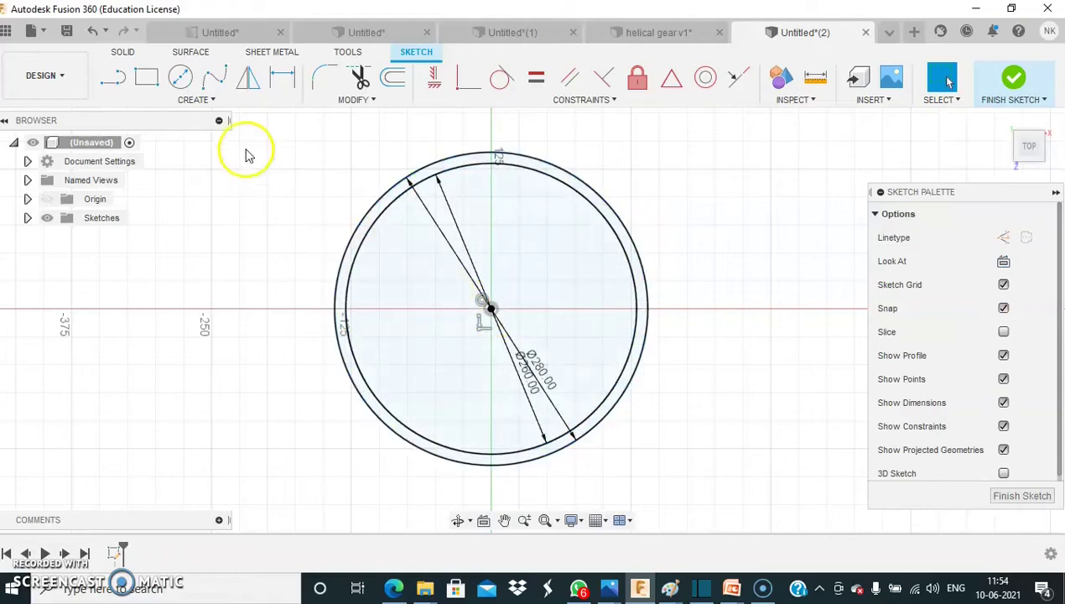
click(181, 80)
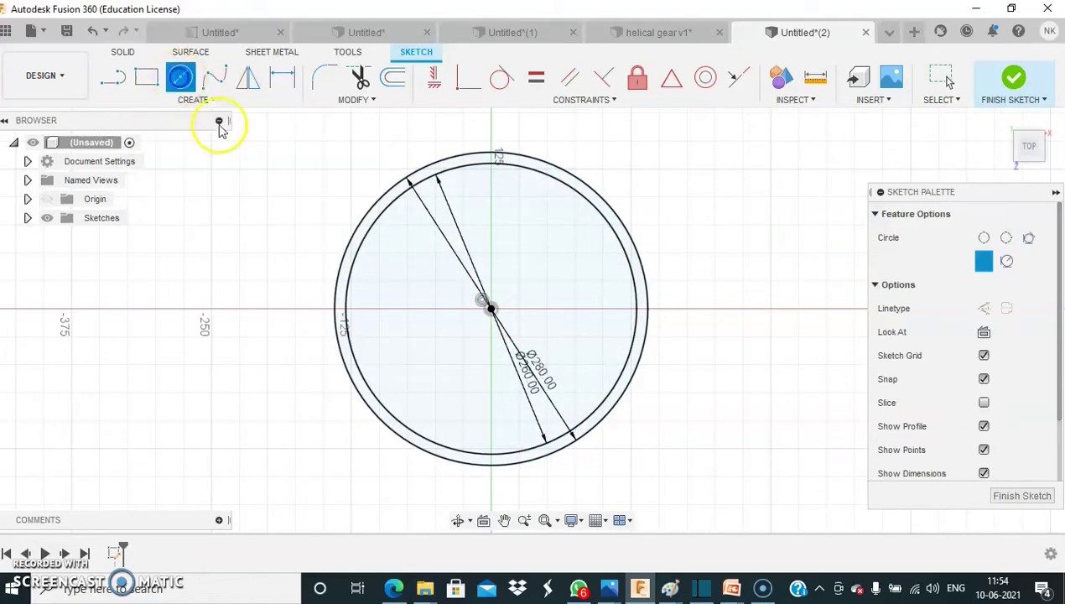
click(491, 309)
text(237.5)
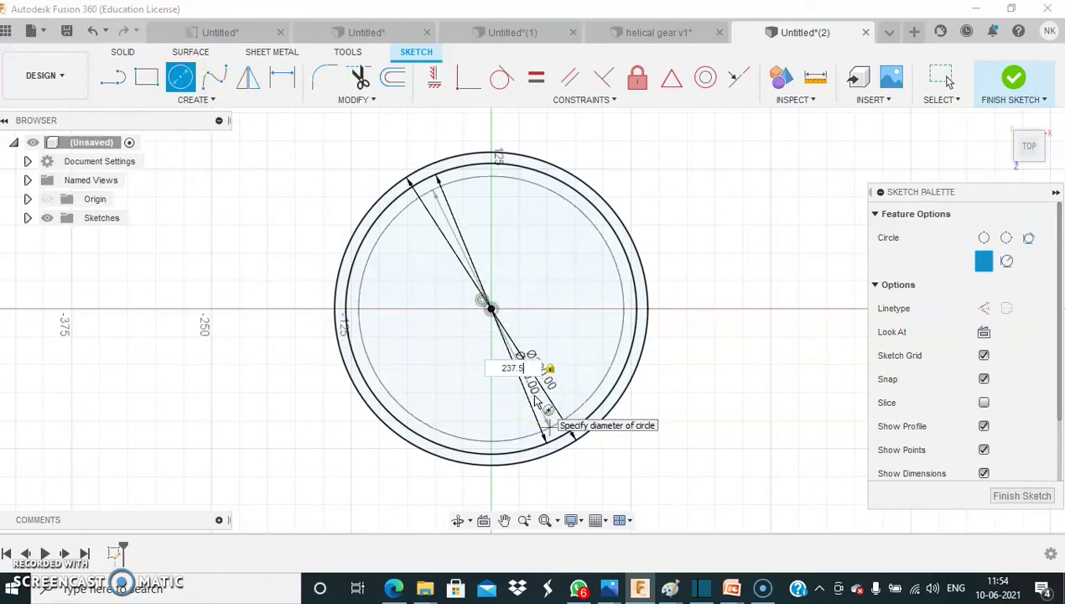
key(Return)
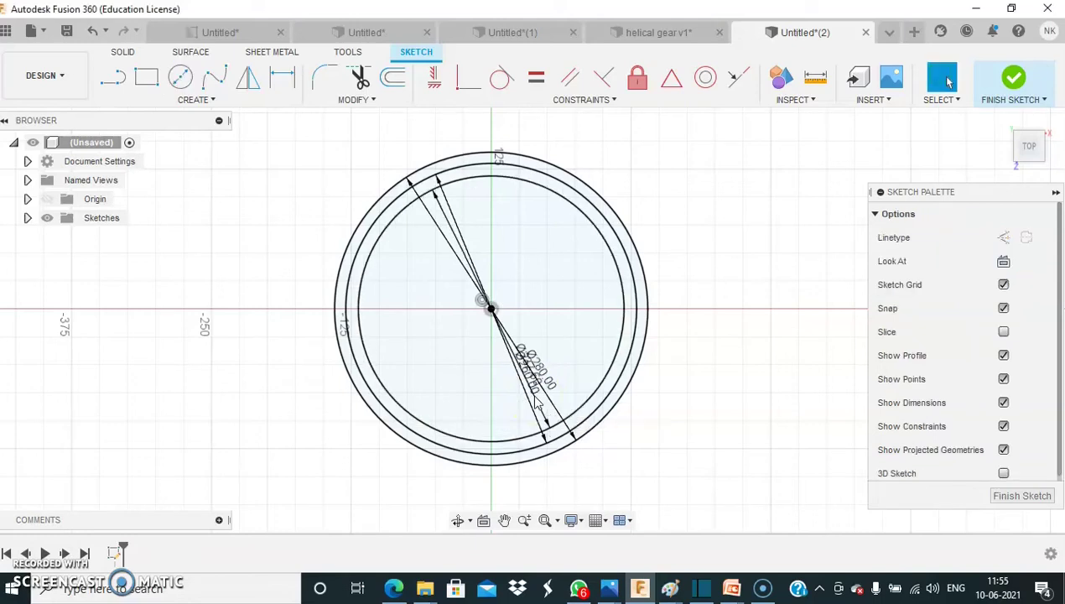
Draw a vertical construction line 130 mm long from the origin up to the 260 mm circle.
click(573, 210)
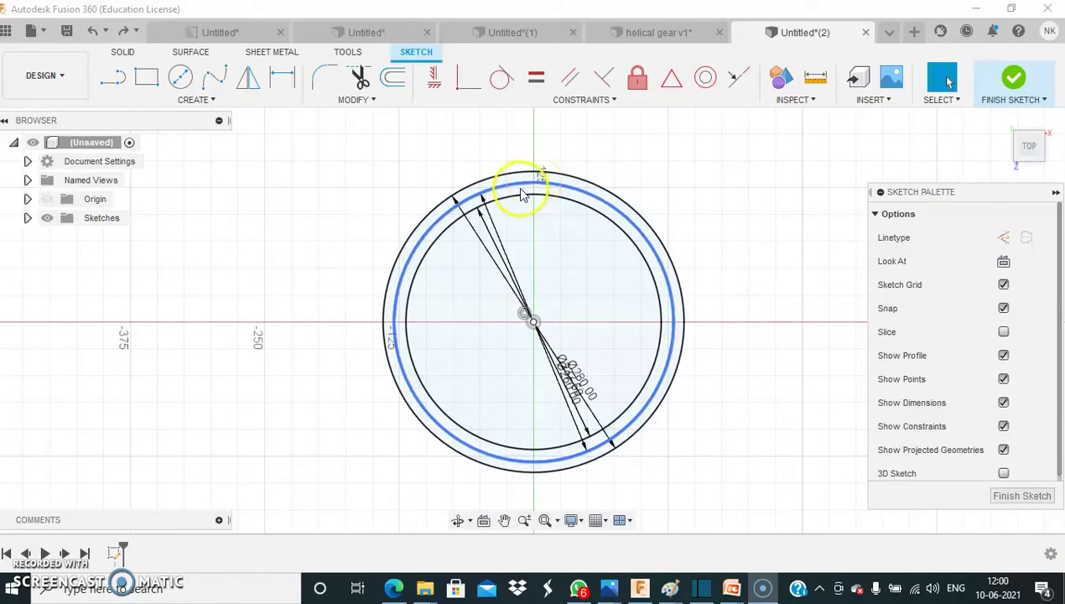
click(103, 85)
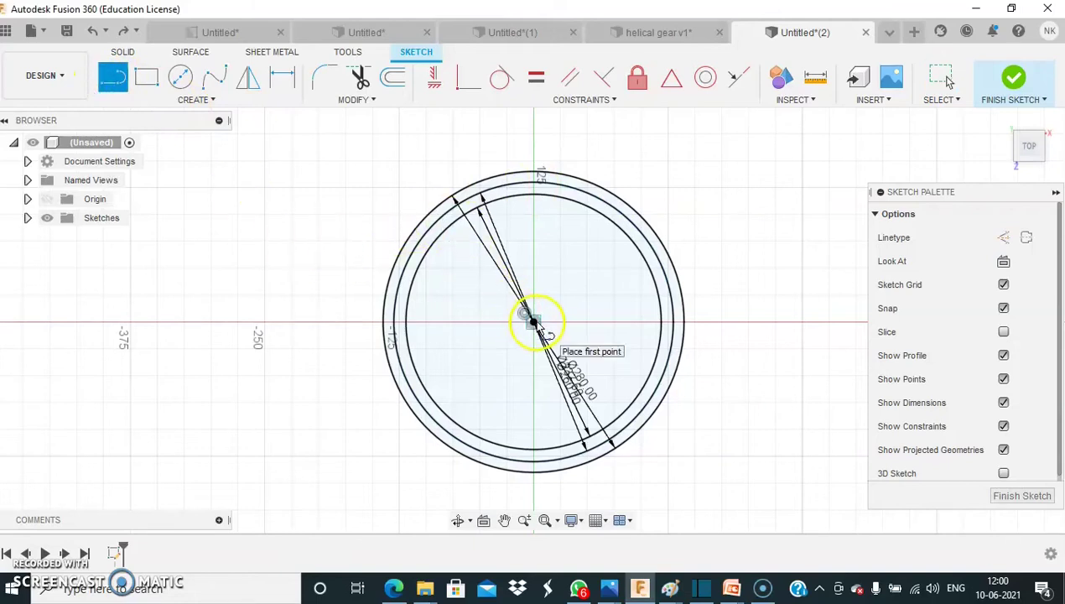
click(1003, 237)
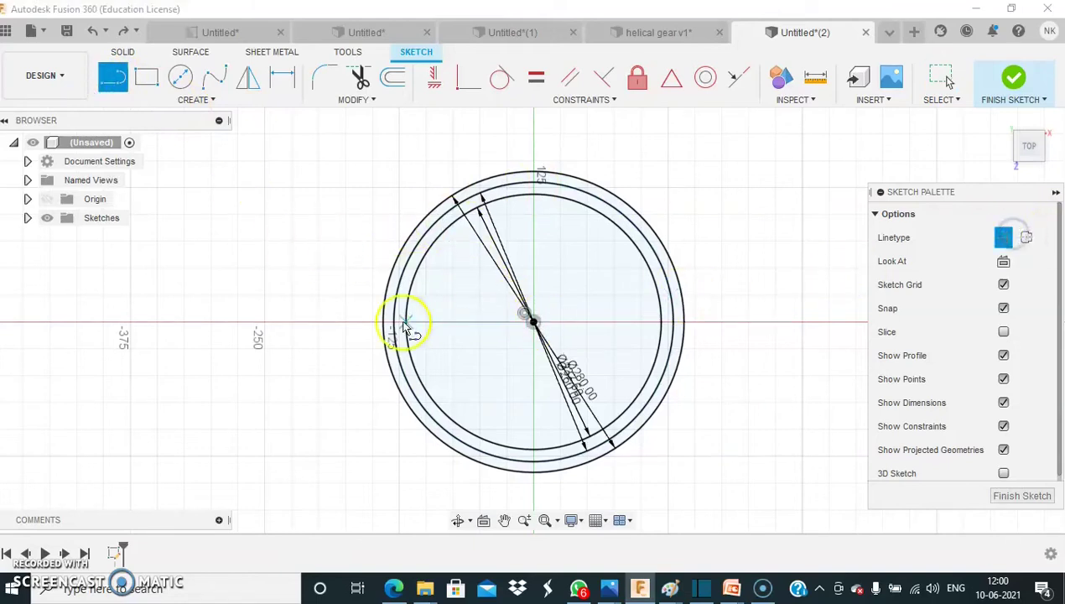
click(533, 321)
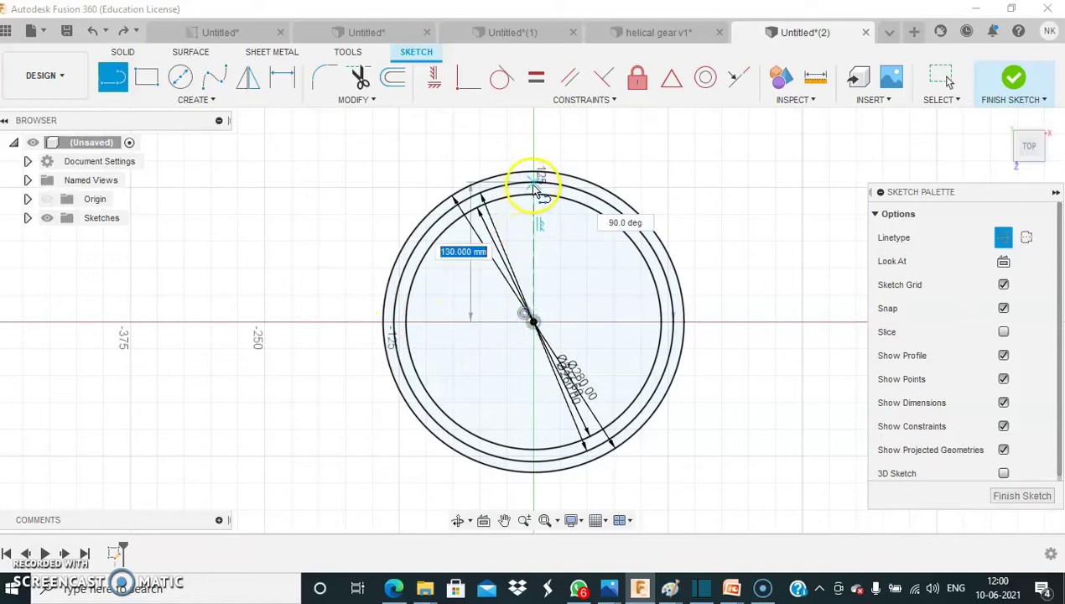
click(533, 176)
Draw a regular 200 mm line from the construction line's upper end, at 70° to the construction line.
click(1003, 238)
click(534, 187)
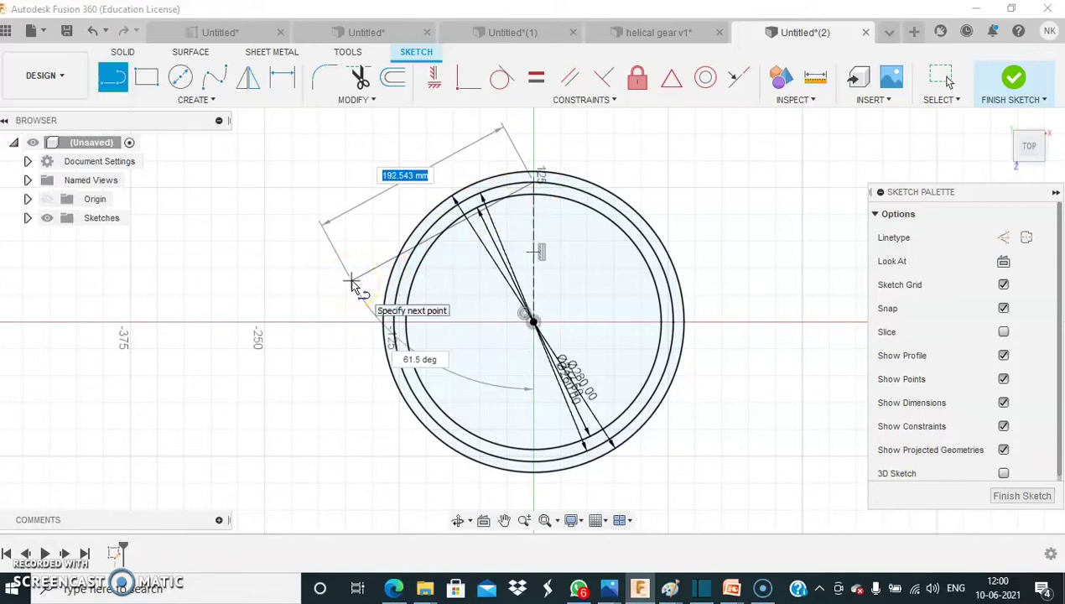
text(200)
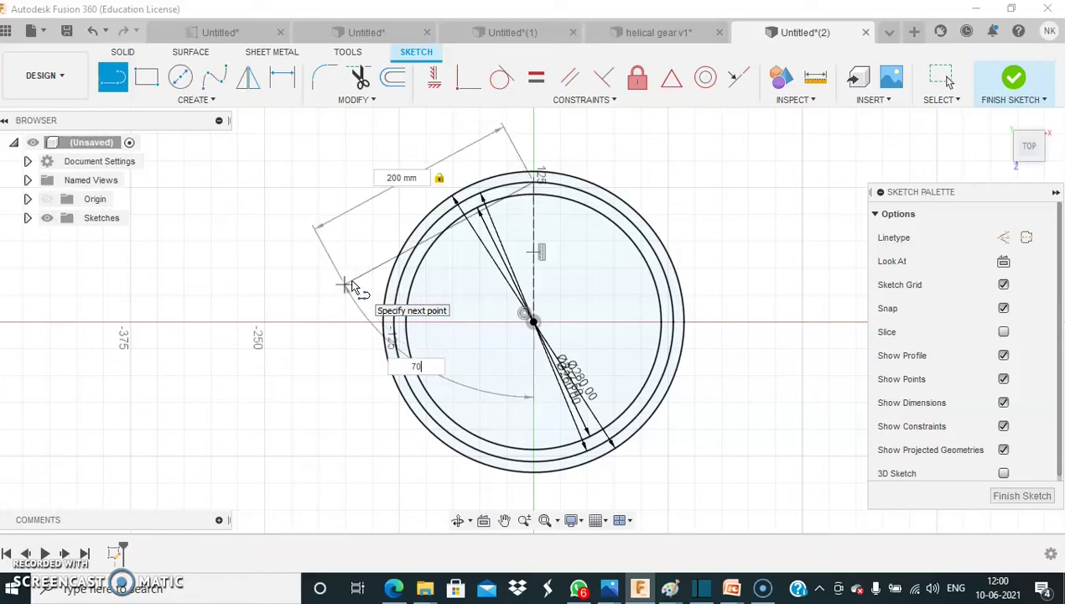
key(Tab)
key(Return)
key(Escape)
Draw a circle about 244.3 mm in diameter, centred on the origin and just touching the 200 mm inclined line.
click(482, 209)
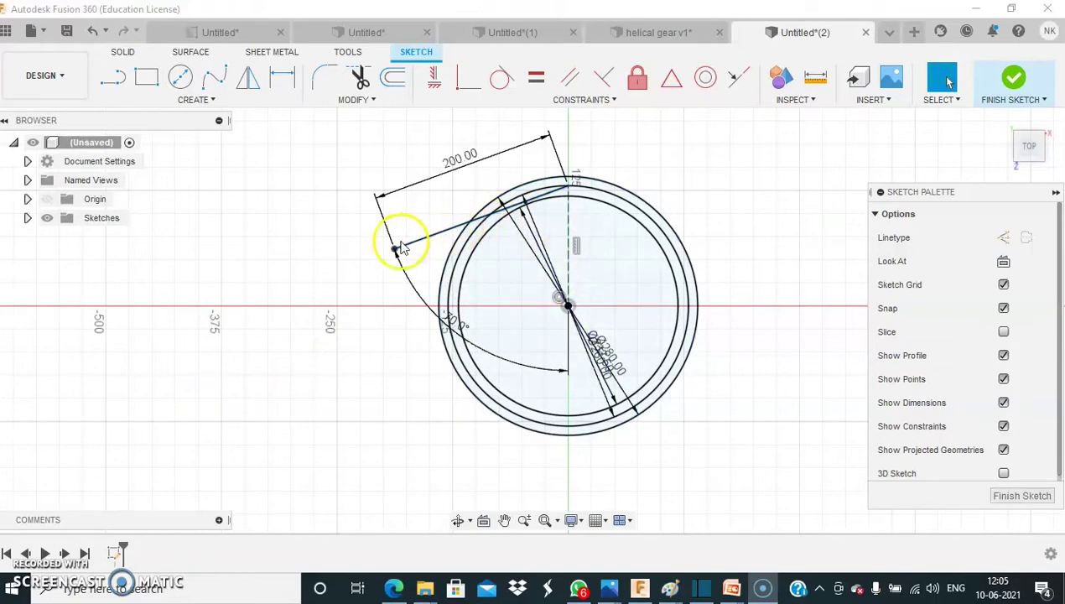
click(501, 84)
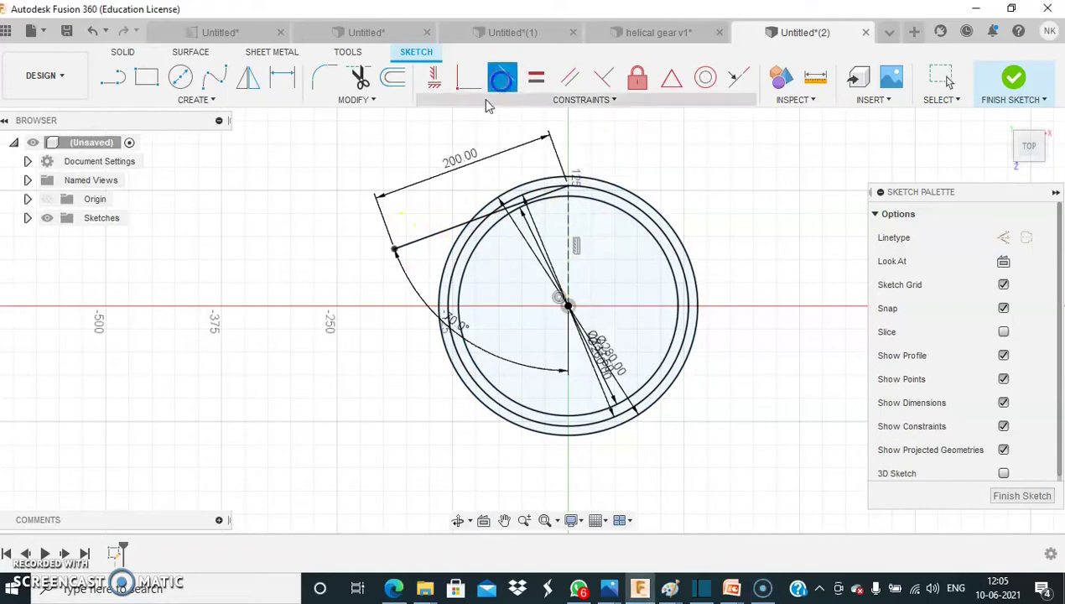
click(183, 83)
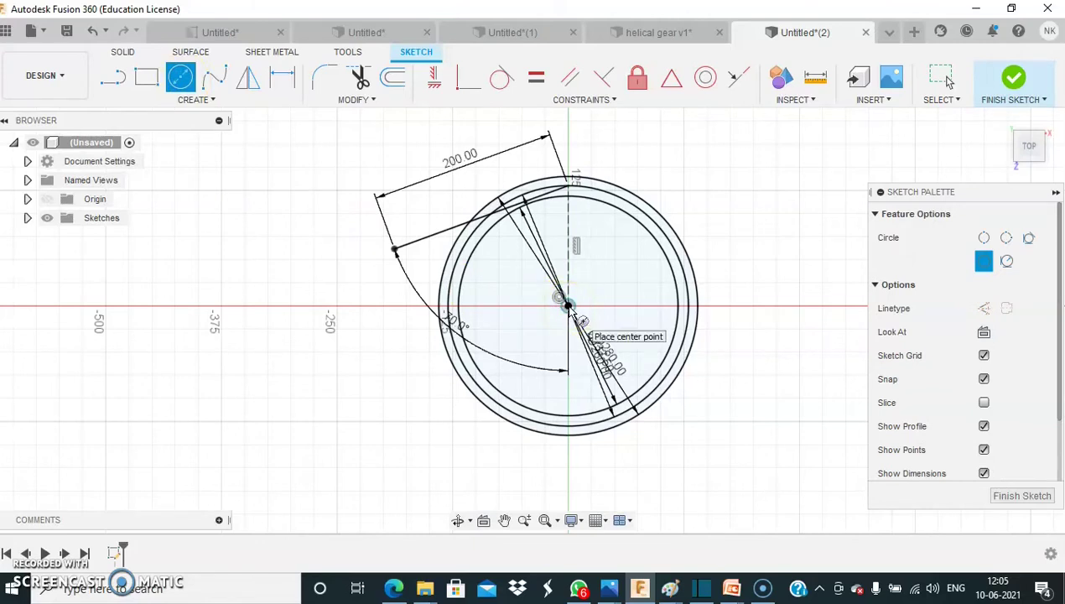
click(569, 307)
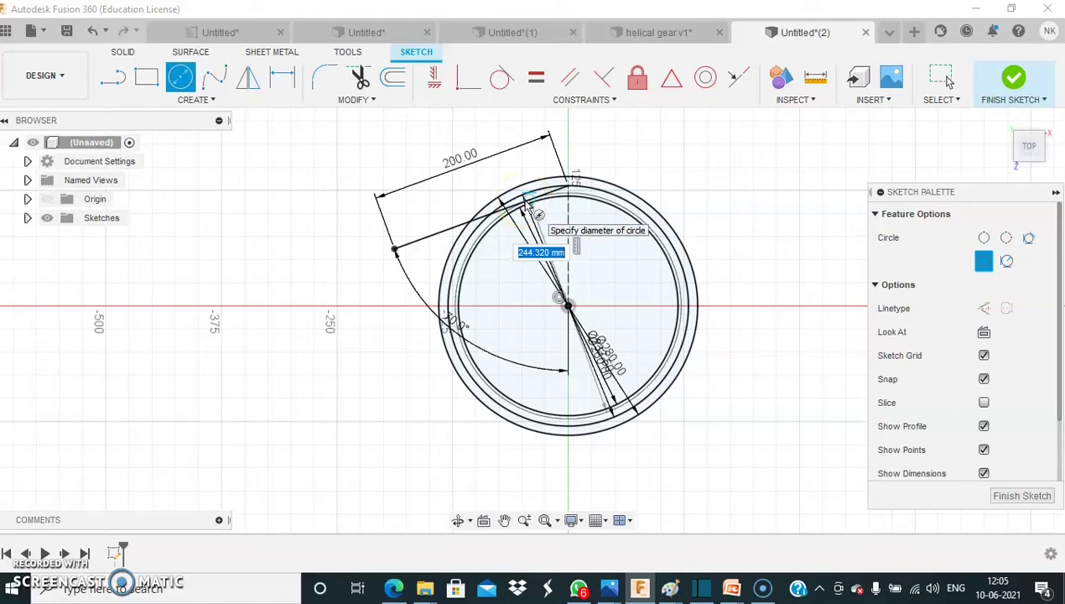
click(525, 203)
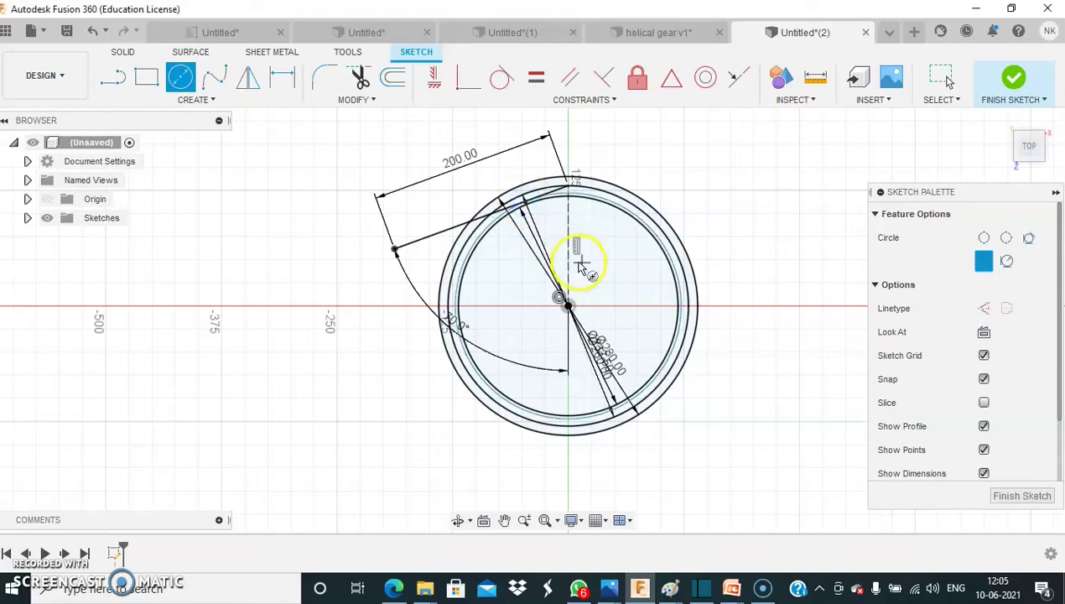
scroll(591, 233, up, 3)
scroll(590, 230, up, 2)
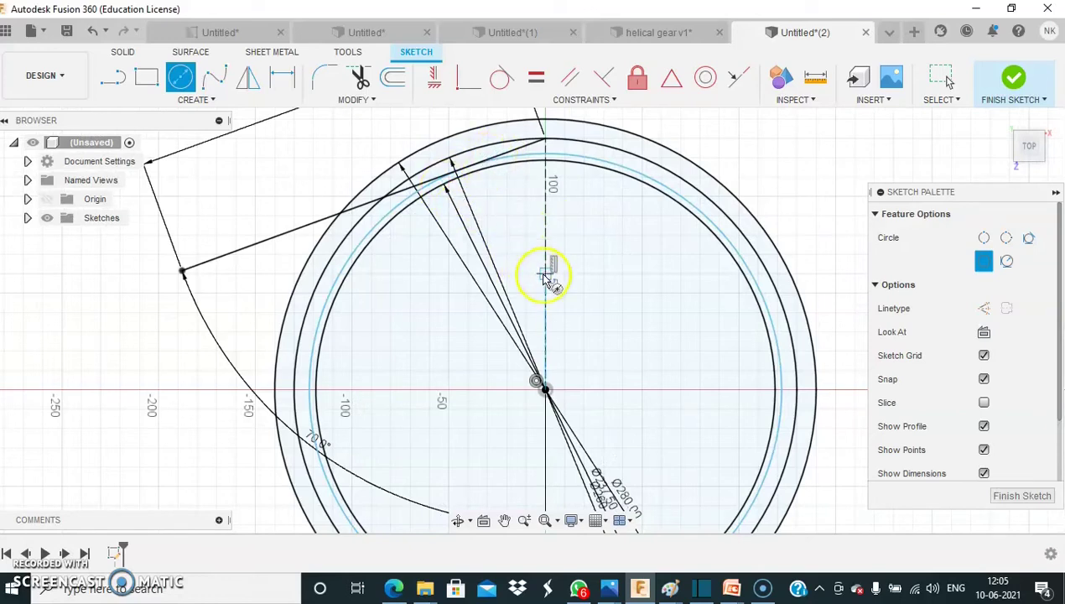
scroll(551, 274, down, 3)
key(Escape)
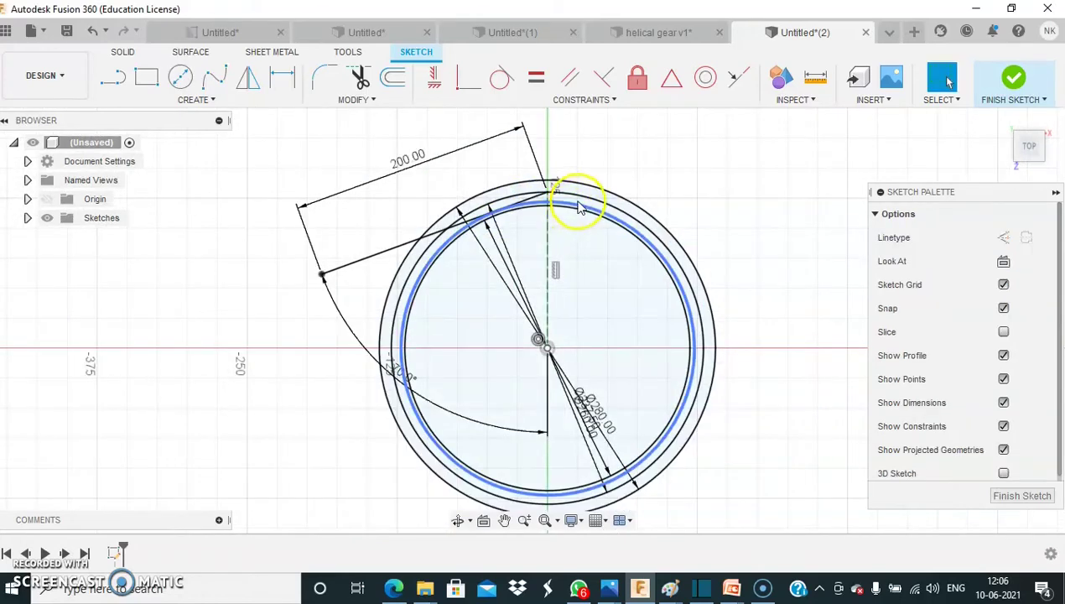
Draw a 3-point arc along the 260 mm circle, starting at the construction line's upper end, with a 15.7 mm chord towards the inclined line's side.
click(224, 101)
mouse_move(166, 169)
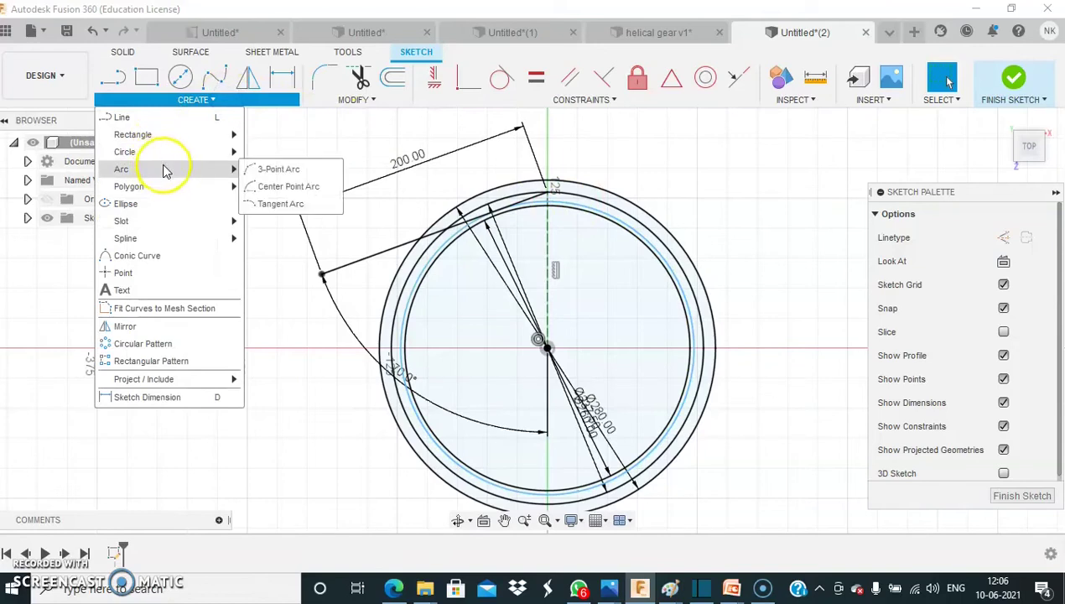
click(280, 169)
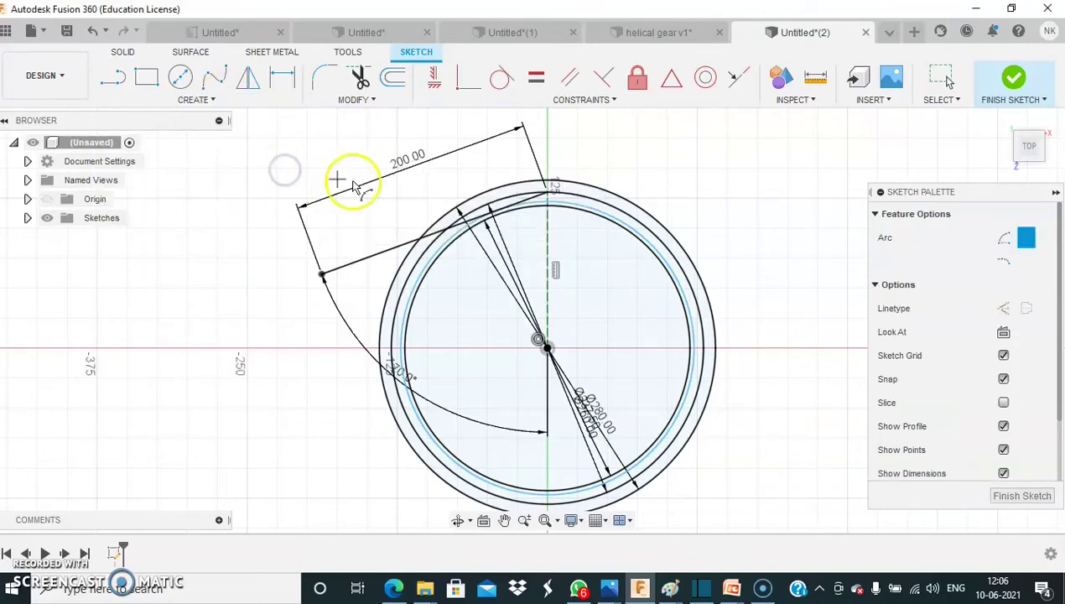
click(525, 214)
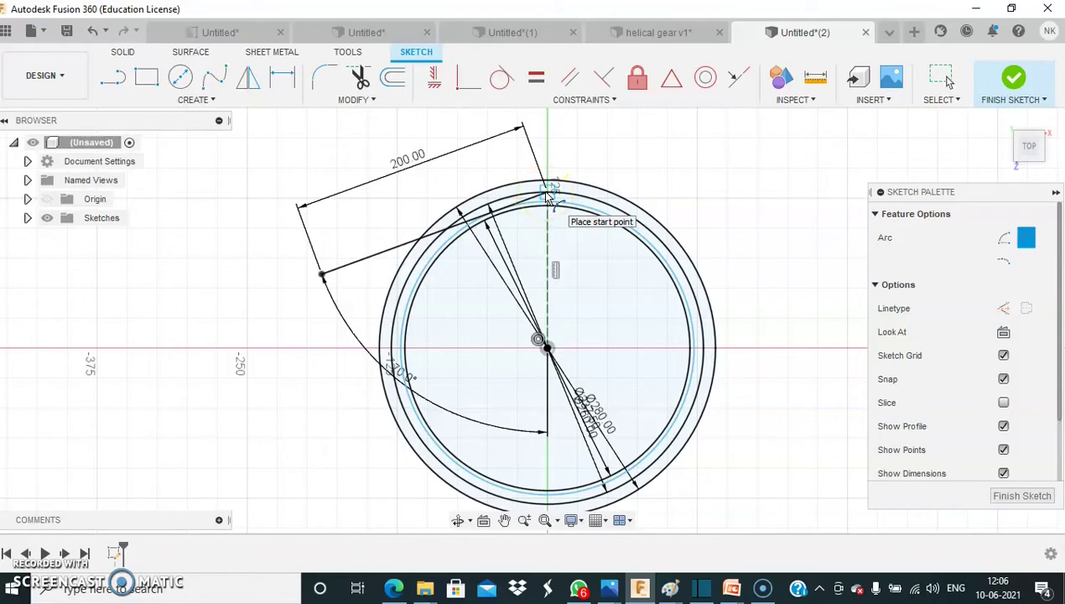
click(540, 195)
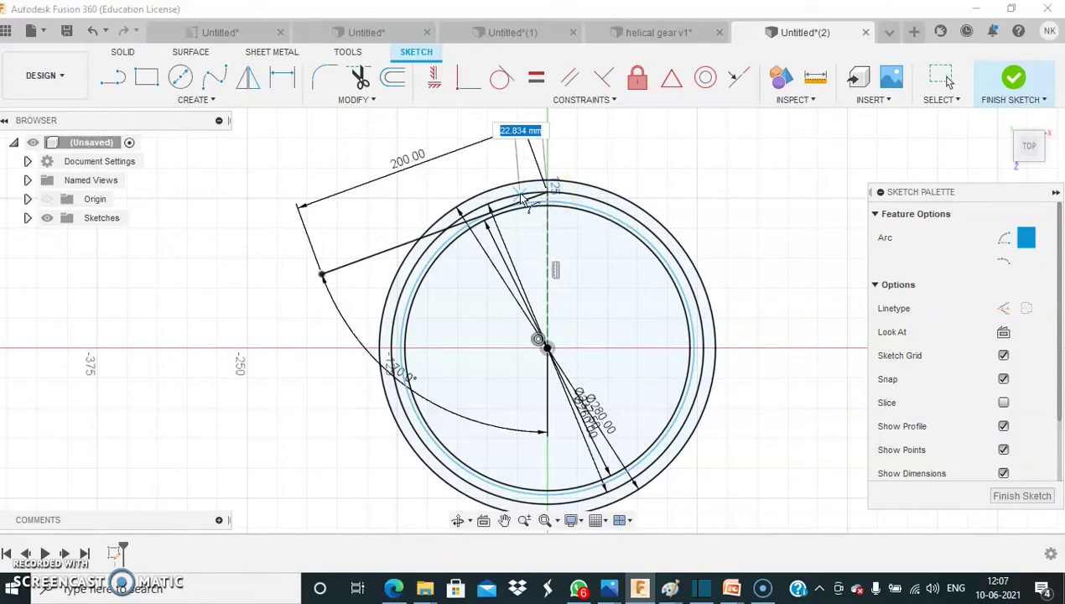
scroll(521, 198, up, 5)
click(520, 198)
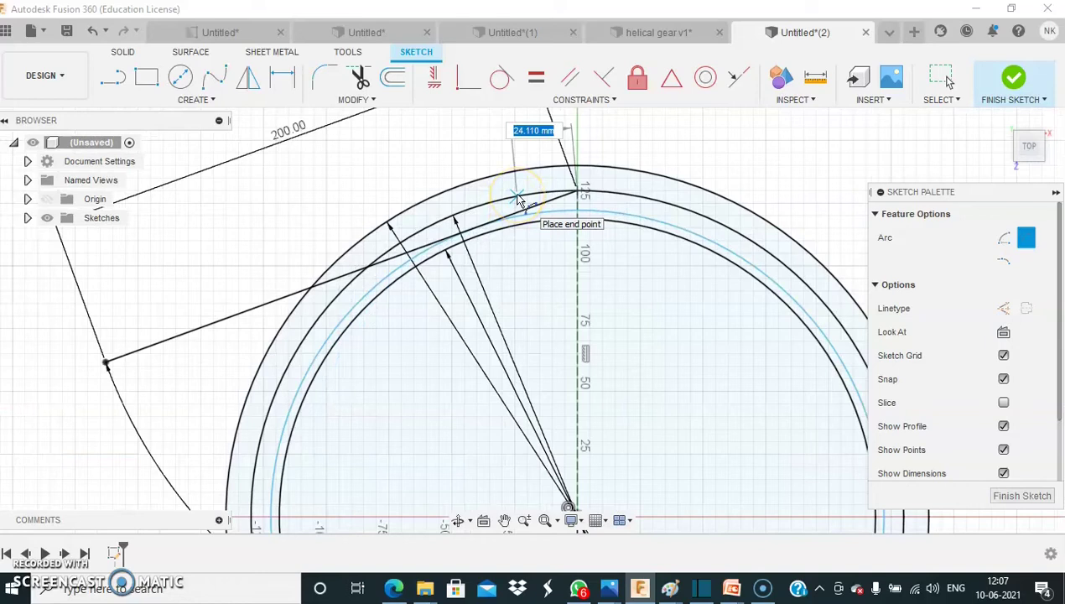
key(Tab)
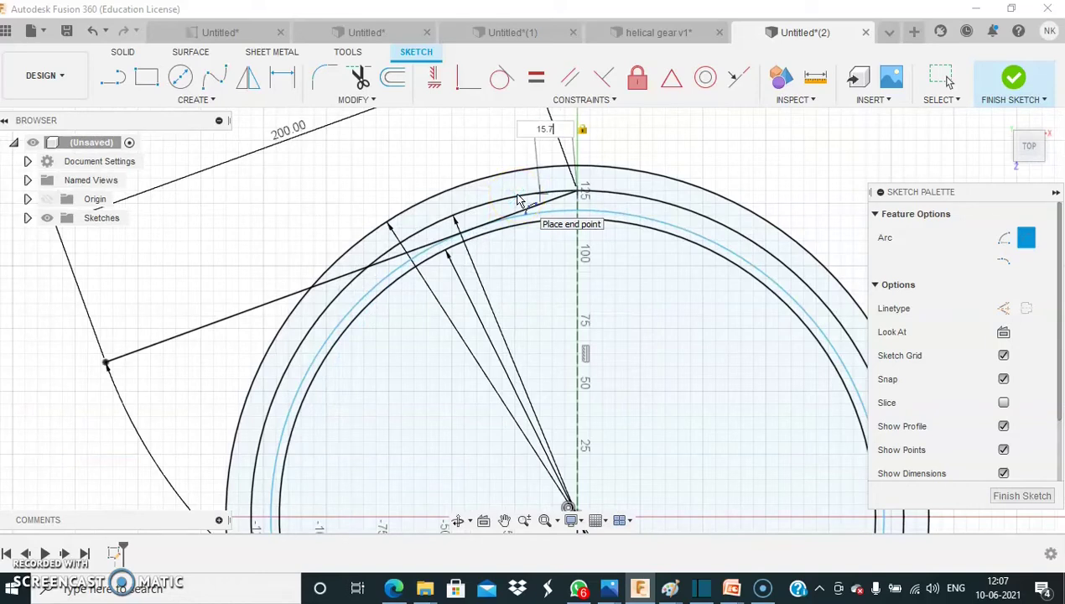
scroll(518, 197, up, 2)
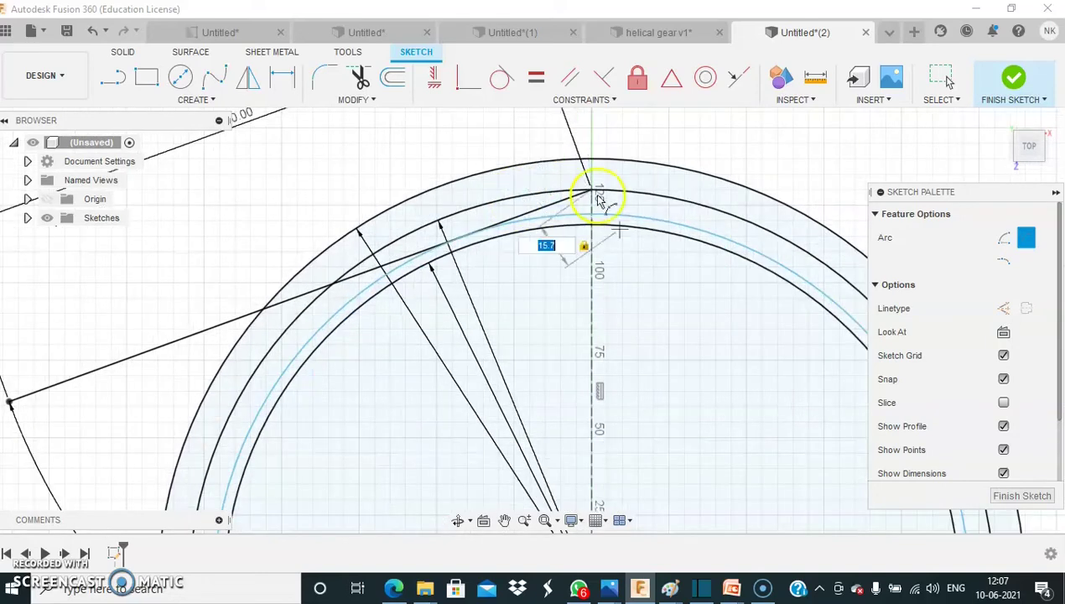
click(541, 197)
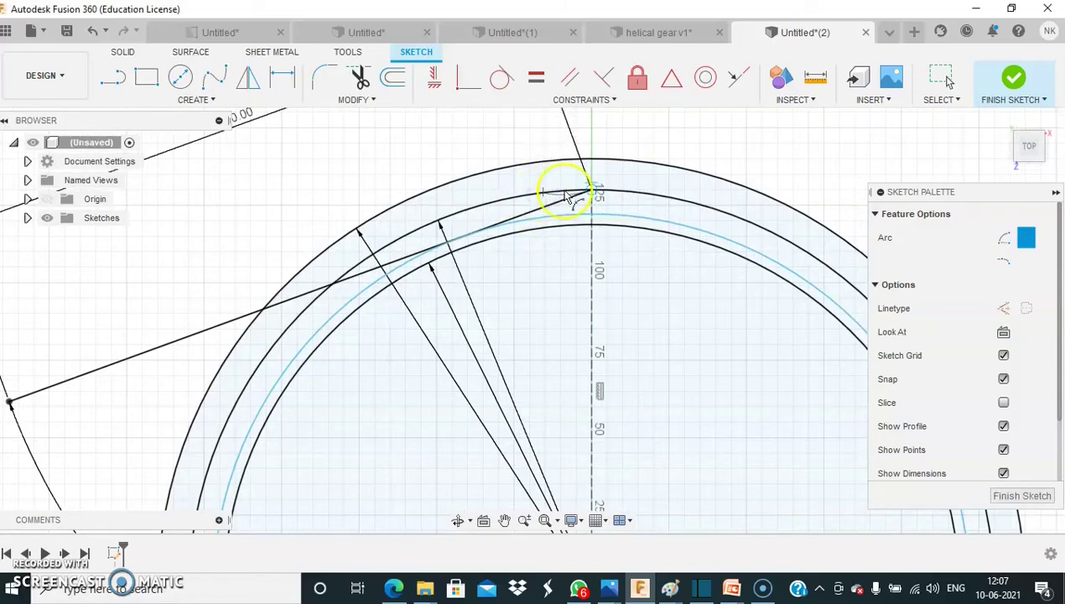
click(567, 189)
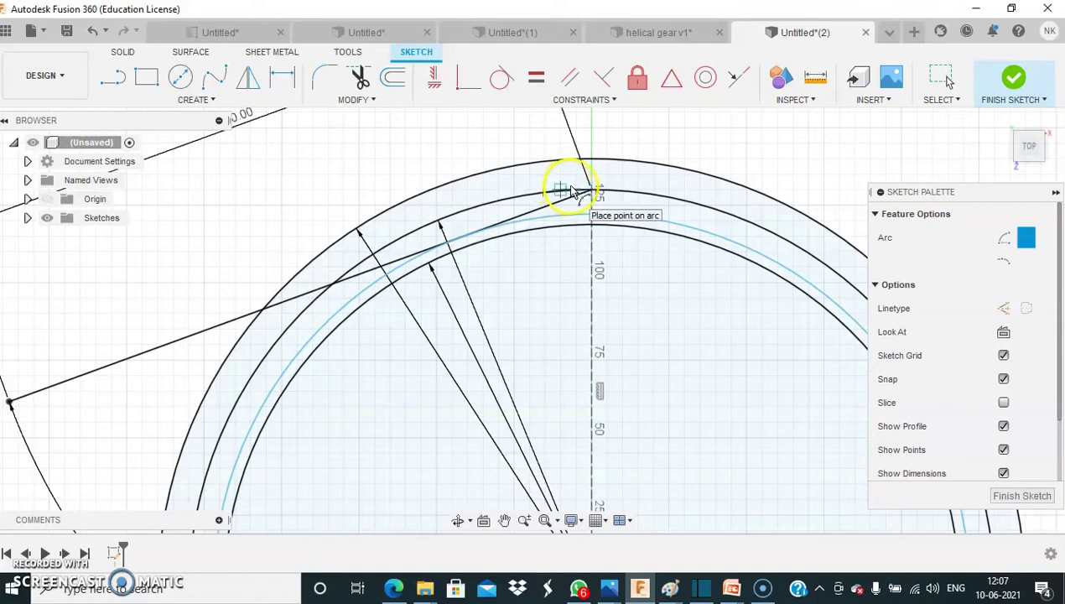
scroll(570, 185, up, 6)
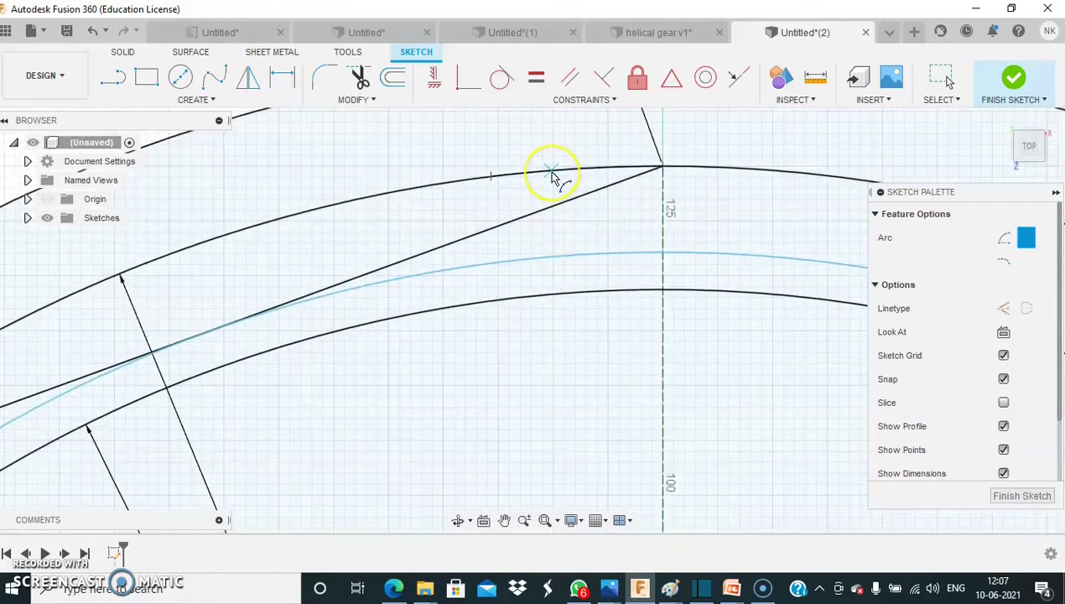
click(583, 193)
scroll(581, 187, down, 3)
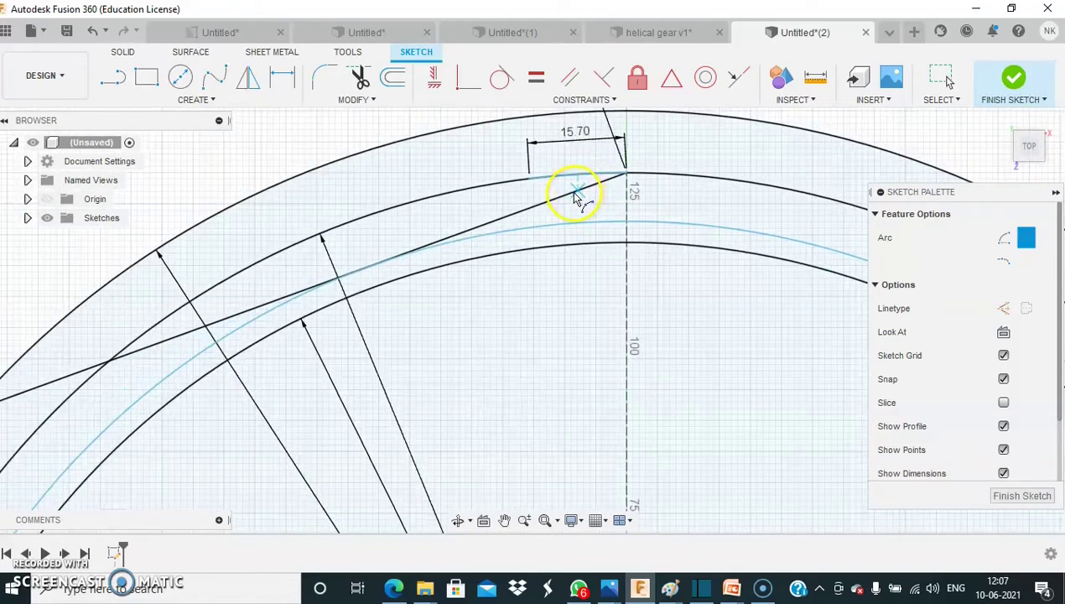
scroll(580, 184, down, 3)
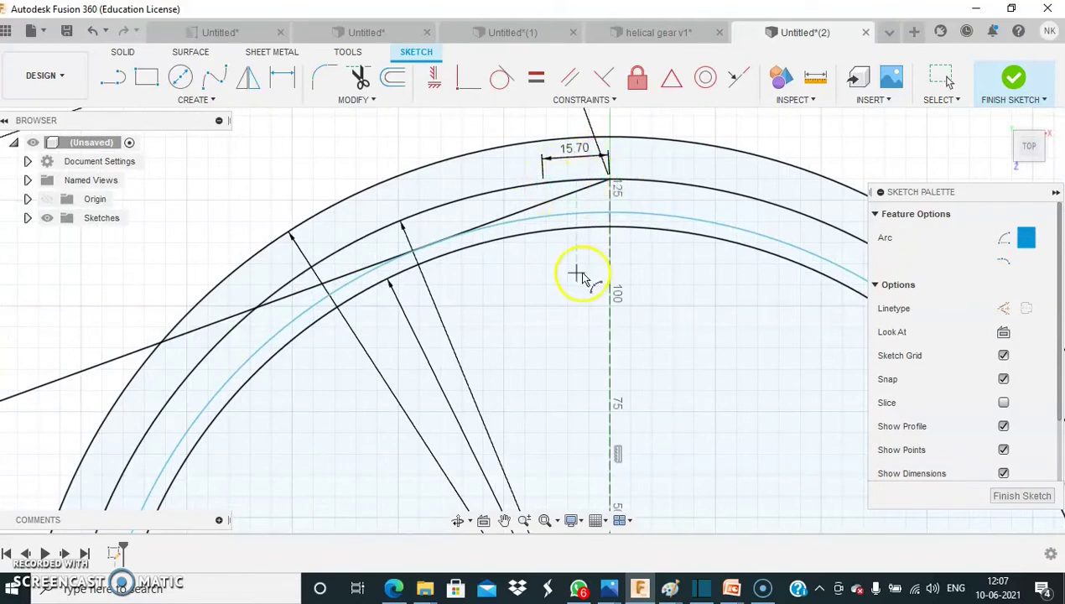
scroll(581, 278, down, 4)
click(602, 387)
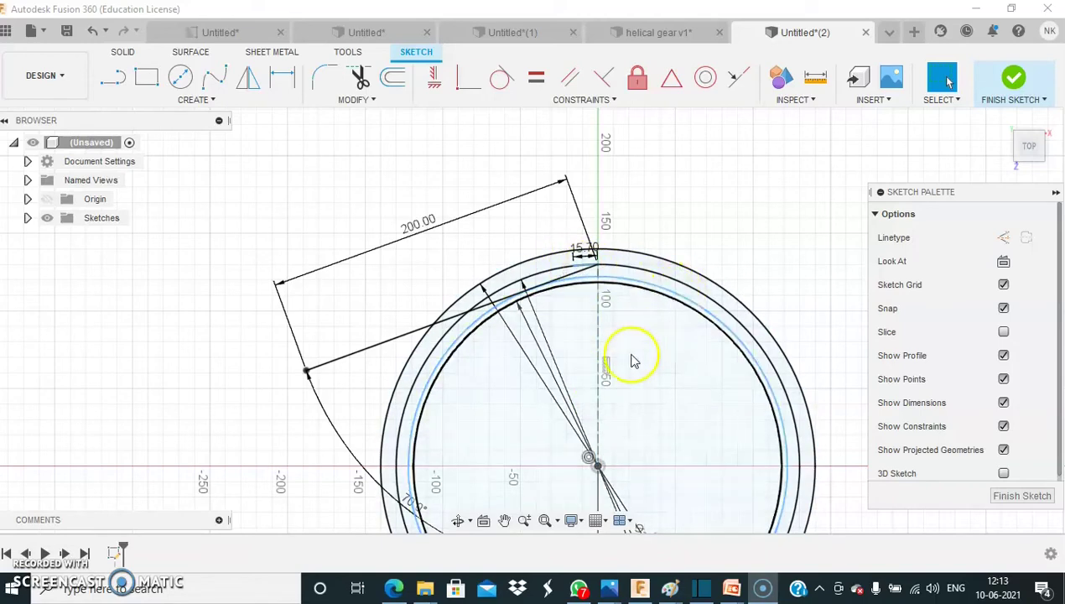
Draw a line from the arc's free end to the undimensioned circle and make it tangent to that circle.
click(503, 80)
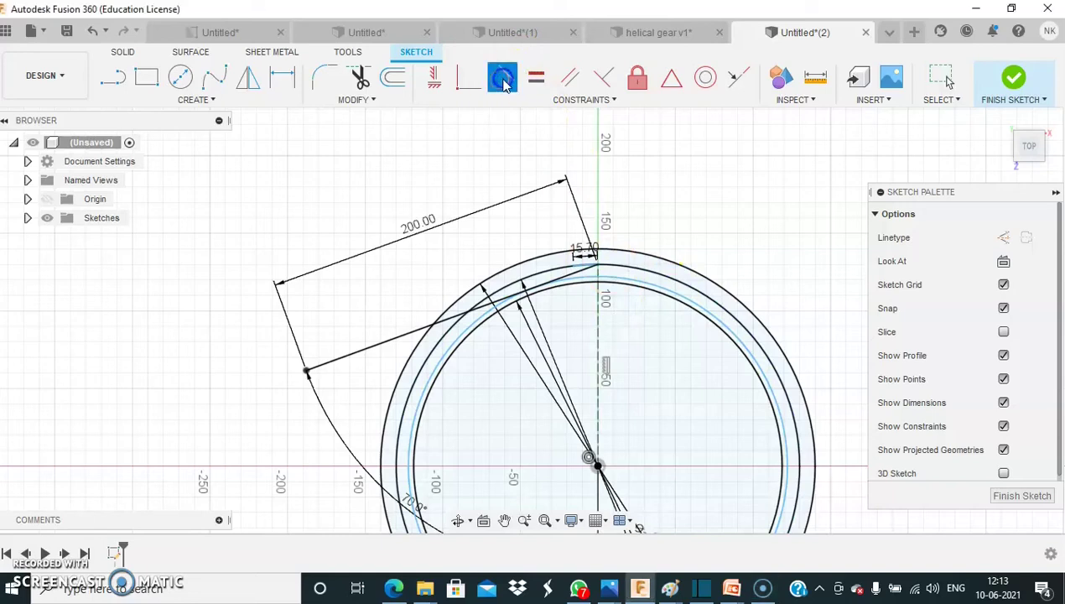
click(111, 80)
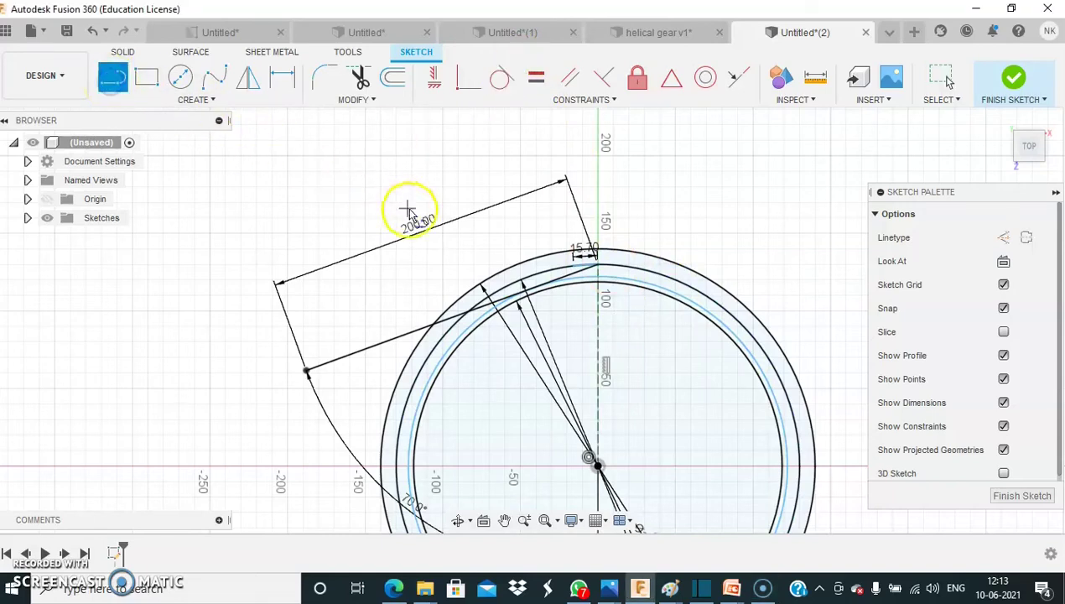
click(575, 265)
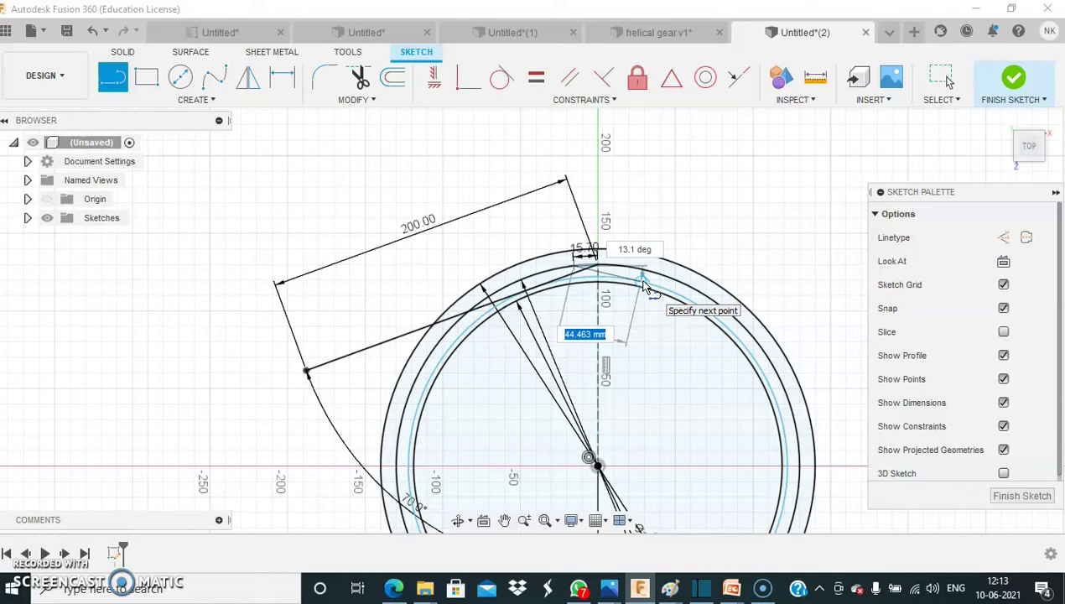
click(630, 279)
click(602, 281)
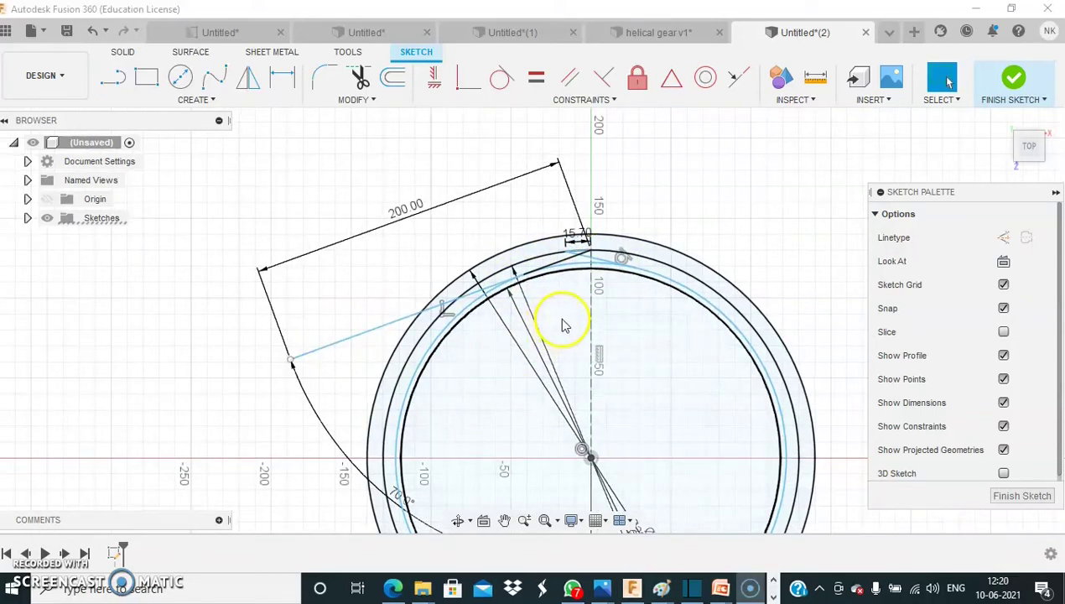
click(587, 245)
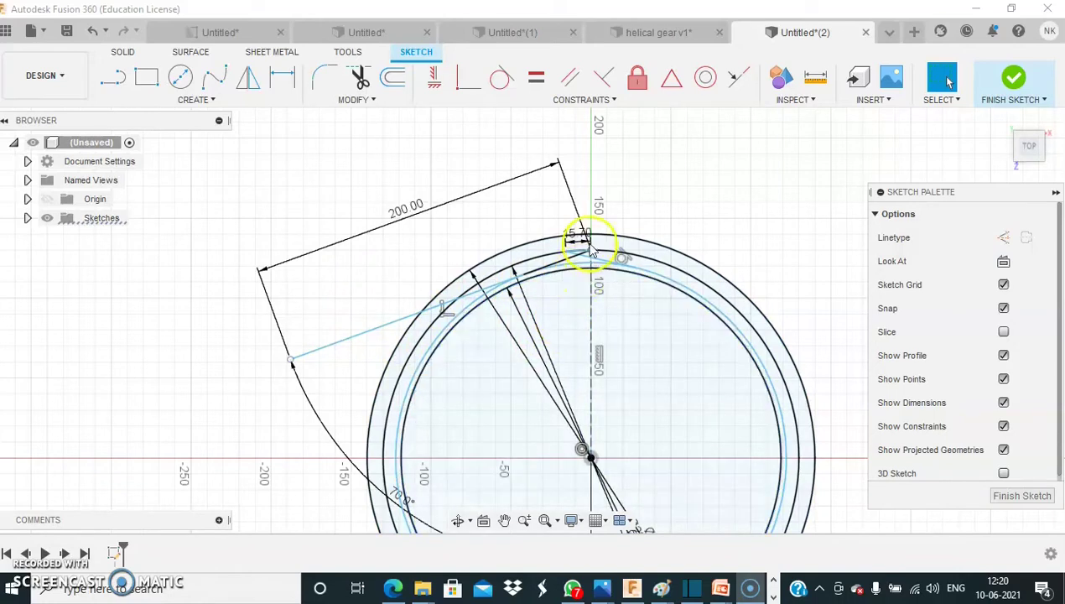
click(551, 272)
mouse_move(551, 272)
mouse_down()
mouse_move(519, 266)
mouse_move(527, 279)
mouse_up()
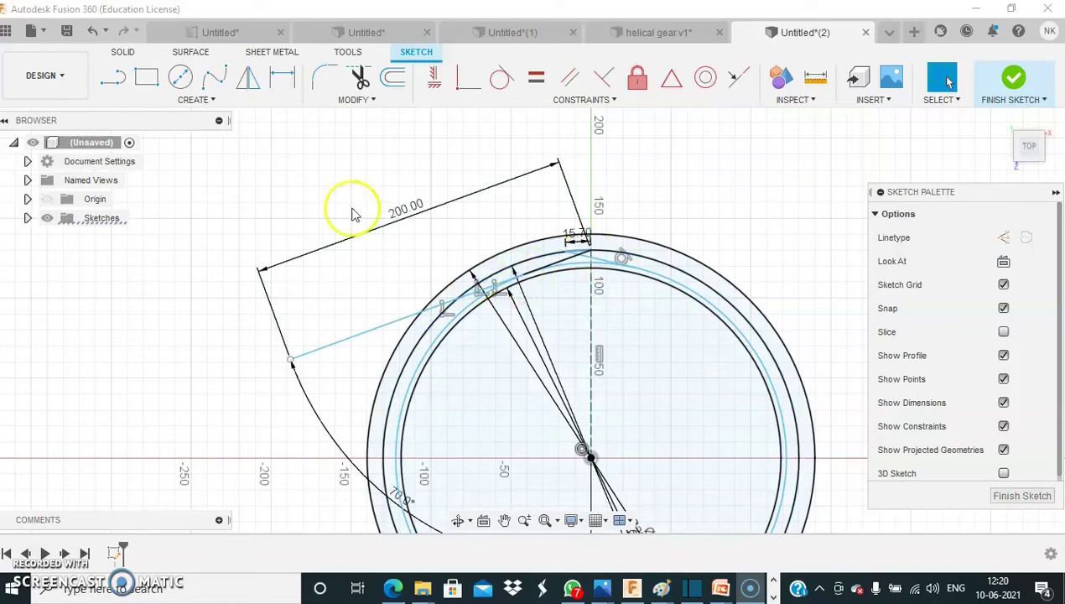
Draw two circles centred on the tangent points, one through the construction line's upper end, the other through the arc's free end.
click(183, 80)
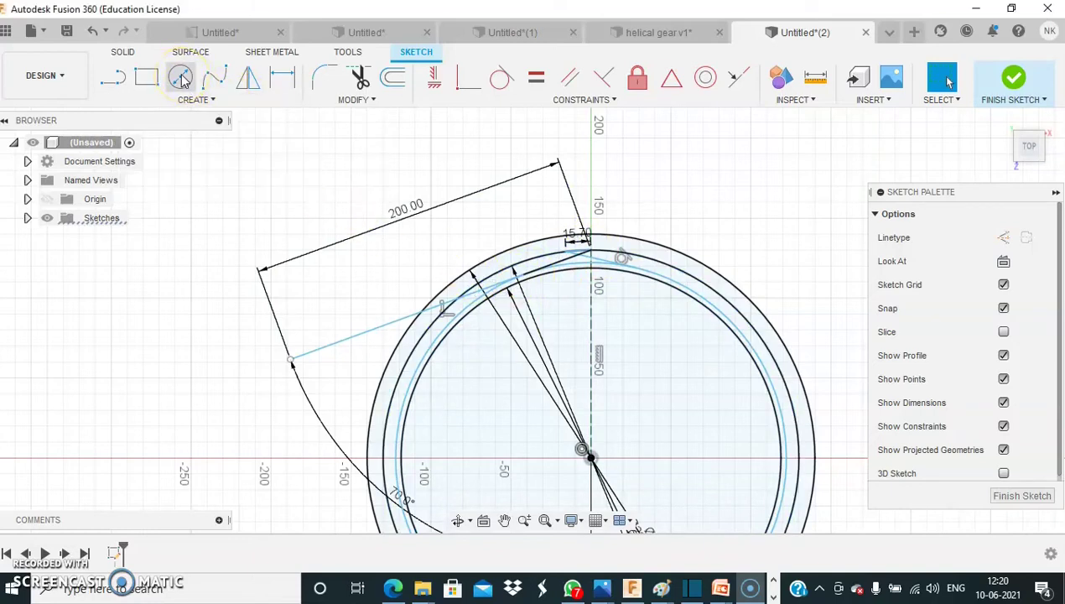
click(521, 272)
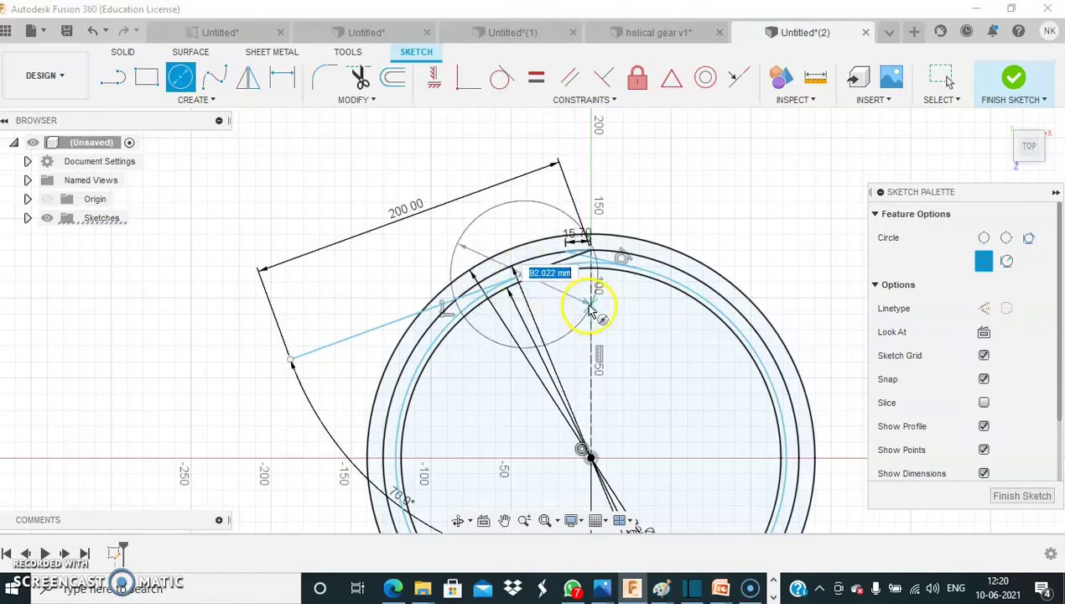
click(487, 333)
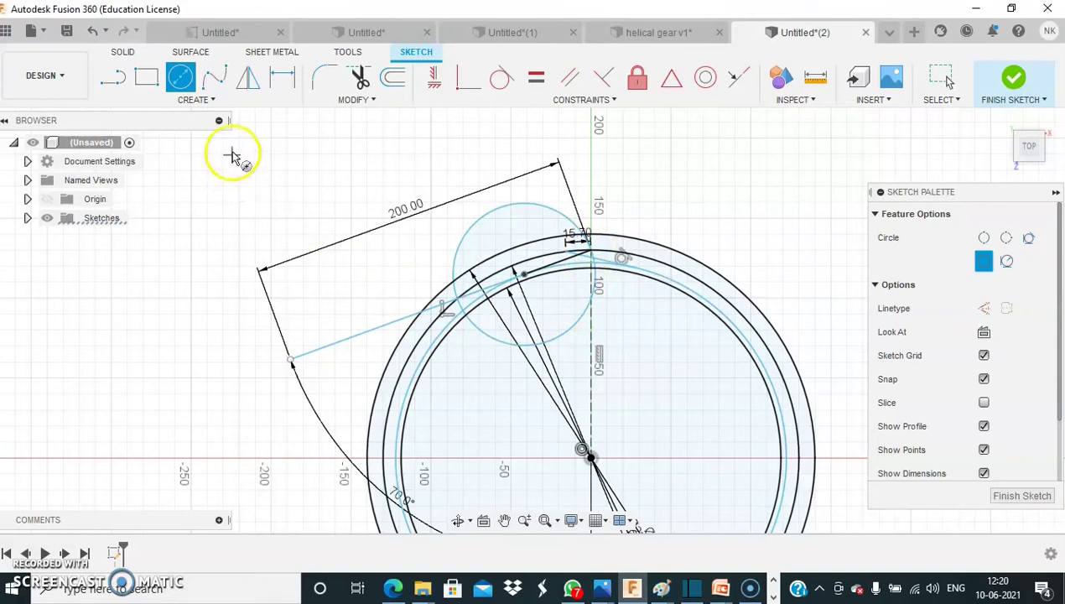
click(637, 267)
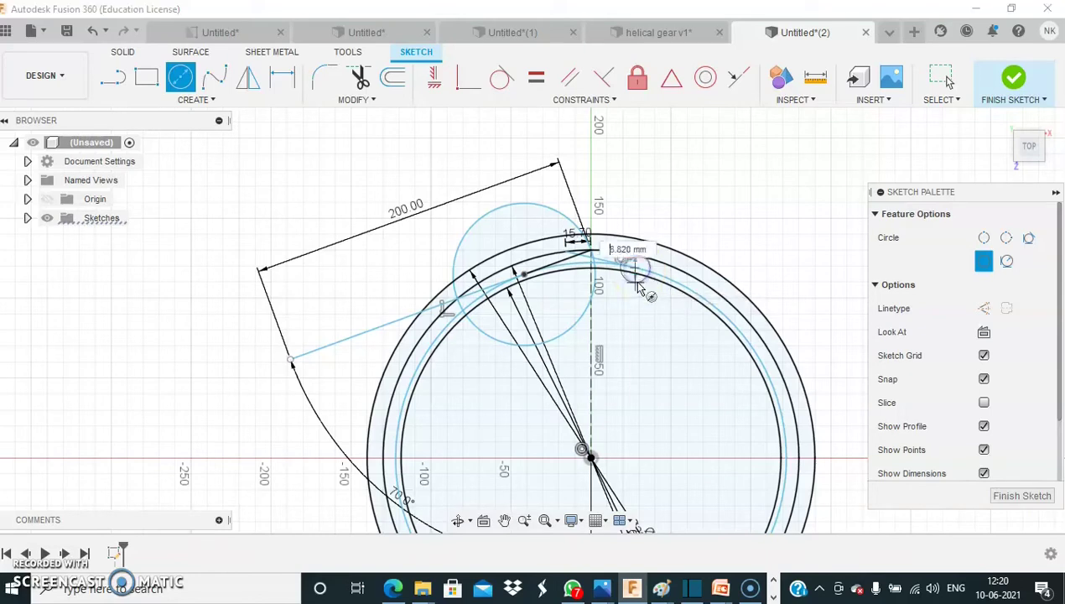
click(566, 252)
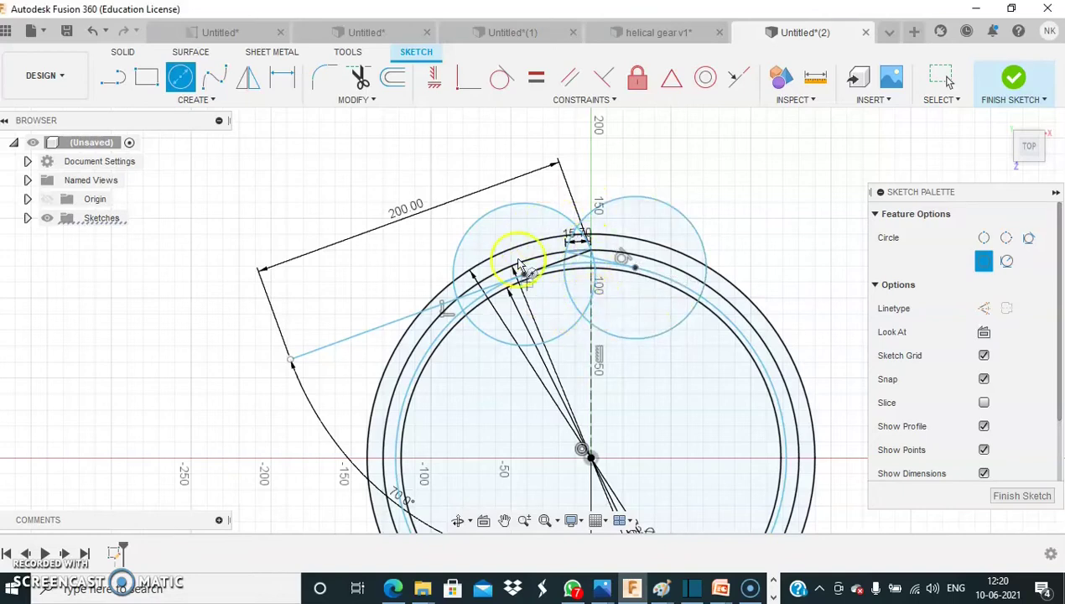
Trim the two flank circles where they extend outside the gear's outermost circle.
click(362, 84)
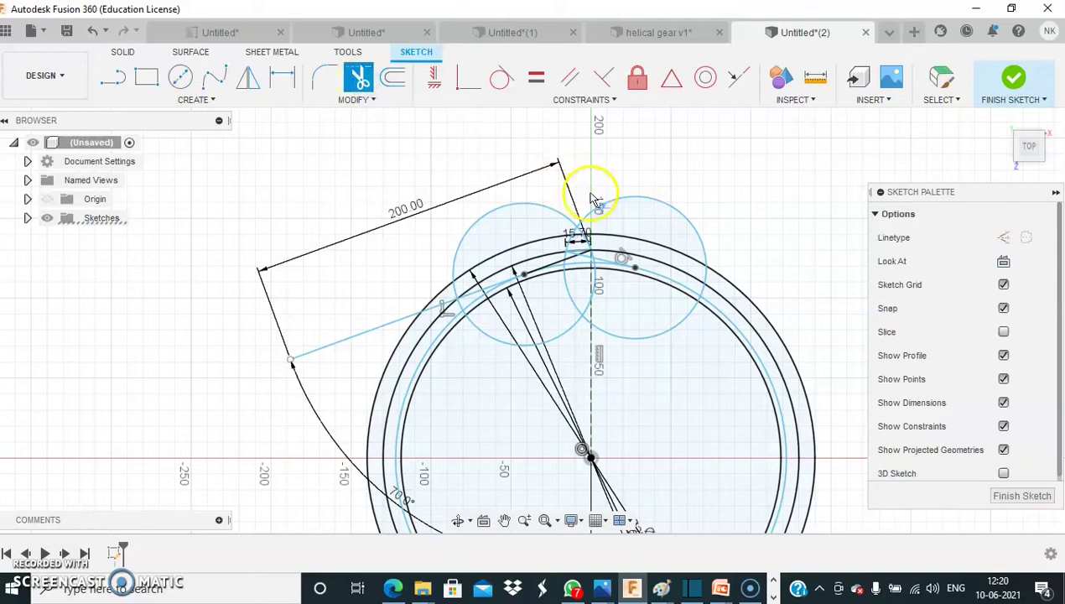
click(638, 205)
click(504, 209)
scroll(571, 234, up, 5)
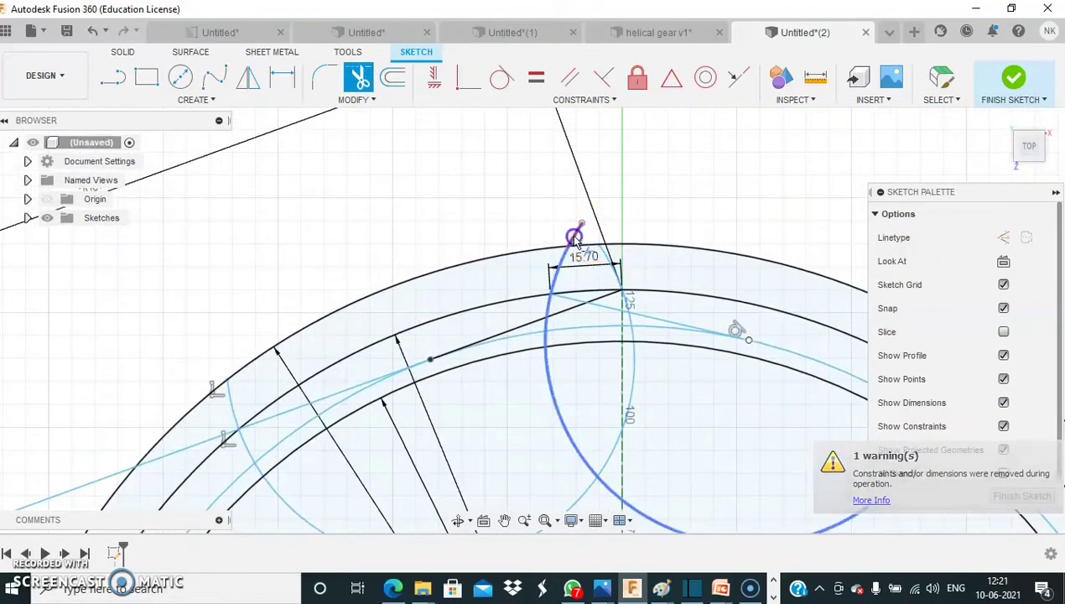
click(575, 237)
Trim the concentric circles and the tangent line between the tooth and the outer sides of the flank circles.
click(511, 256)
click(497, 303)
click(502, 354)
click(504, 338)
click(504, 342)
click(654, 329)
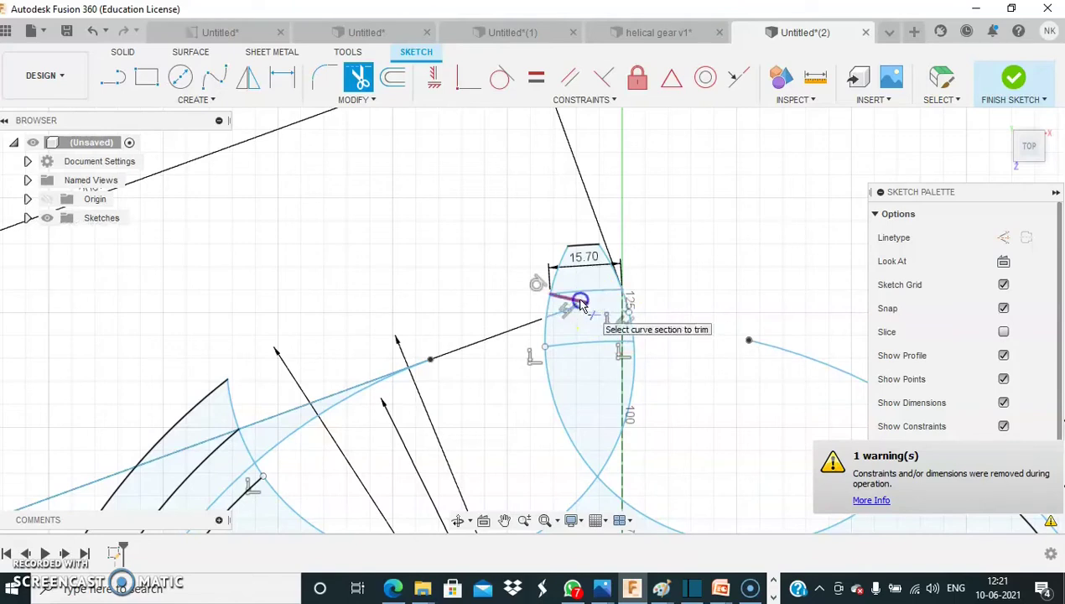
Trim the line and arc pieces inside the tooth and most of the flank circles' arcs beneath it.
click(579, 293)
click(606, 397)
click(671, 478)
scroll(671, 478, down, 1)
middle_drag(671, 478, 658, 338)
click(672, 389)
click(550, 386)
Trim the free end of the undimensioned tangent circle and remove the remaining arcs of the three dimensioned concentric circles.
click(328, 317)
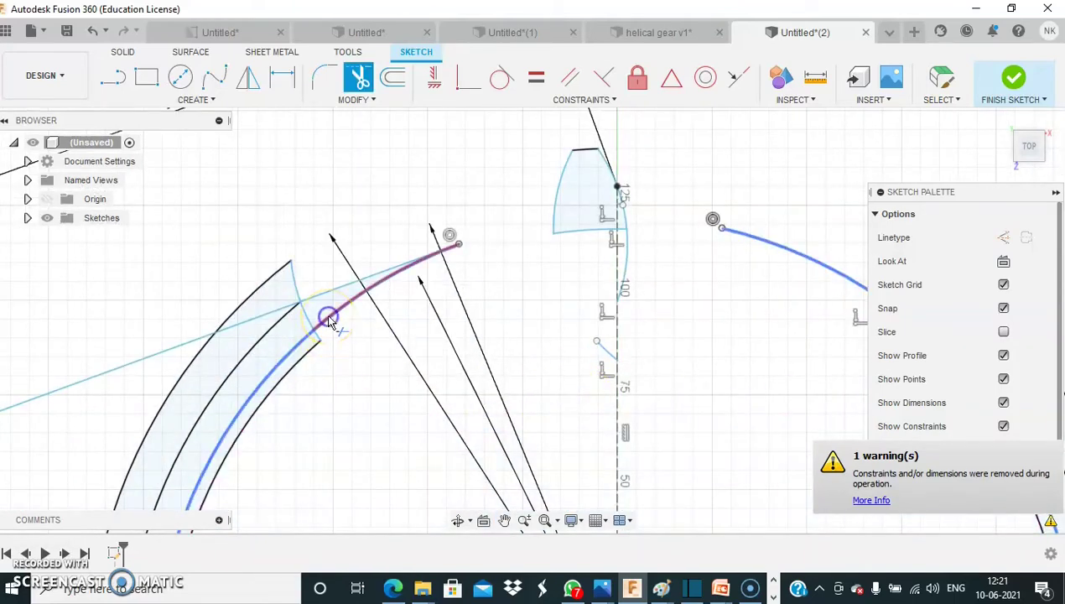
click(303, 361)
click(281, 320)
click(268, 286)
click(188, 373)
Trim the remaining flank arc that extends below the tooth's base at the construction line.
scroll(659, 372, down, 2)
middle_drag(659, 382, 614, 321)
click(593, 224)
click(589, 222)
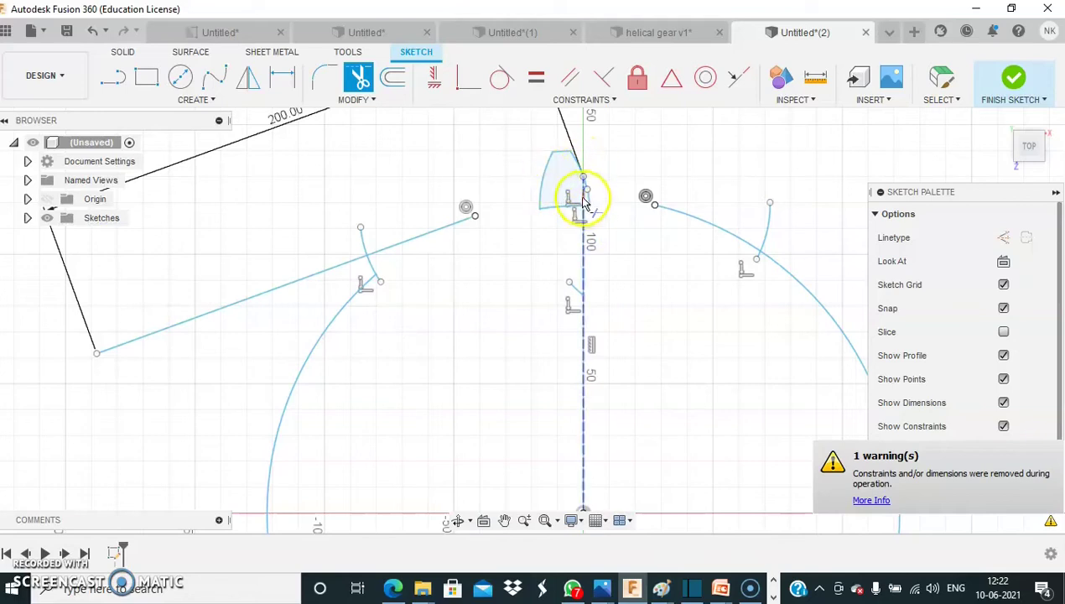
Draw a 237.5 mm diameter root circle centred on the origin and passing through the tooth's base corner.
scroll(670, 411, down, 2)
mouse_move(660, 430)
middle_down()
mouse_move(613, 375)
mouse_move(611, 349)
middle_up()
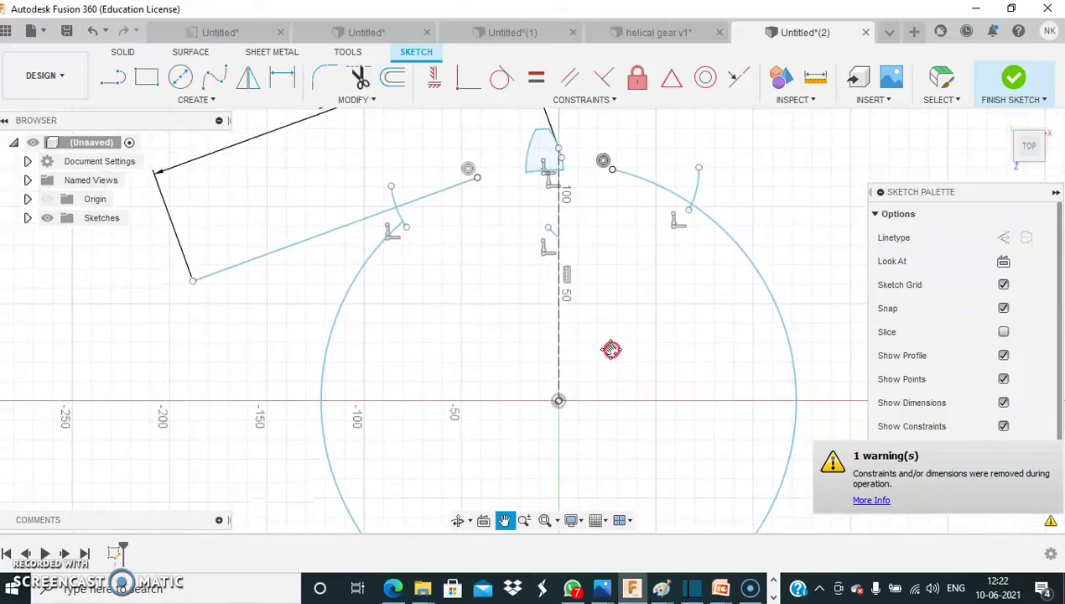
click(180, 76)
click(559, 400)
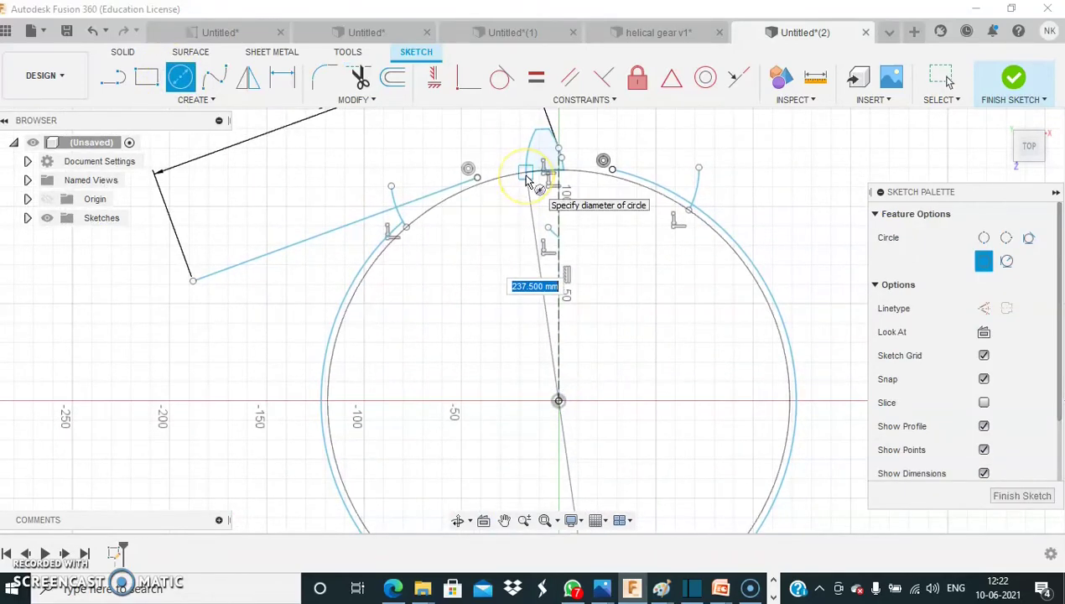
scroll(527, 183, up, 3)
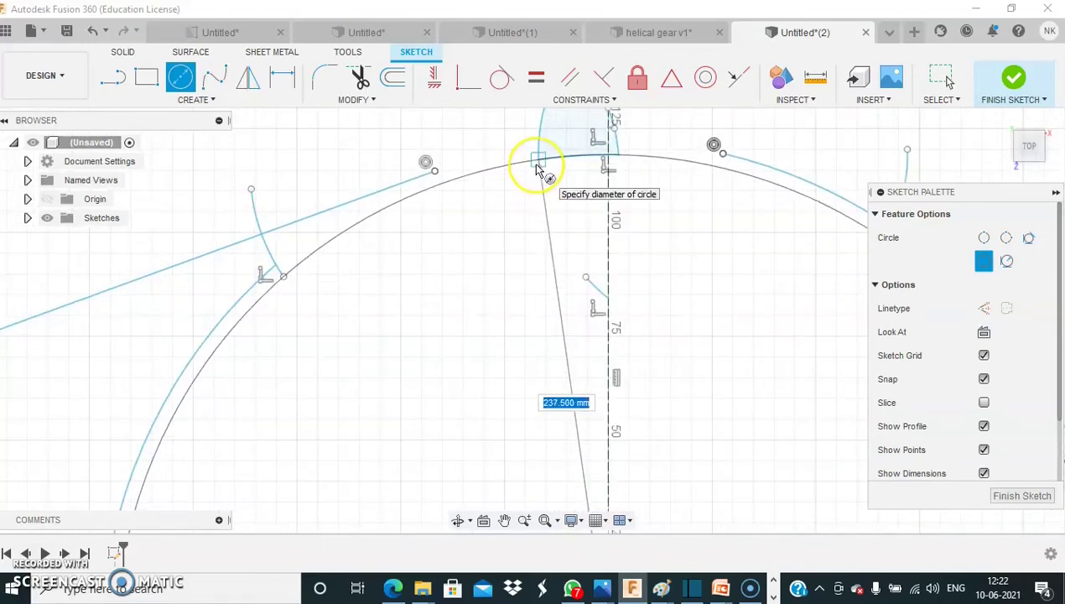
click(537, 166)
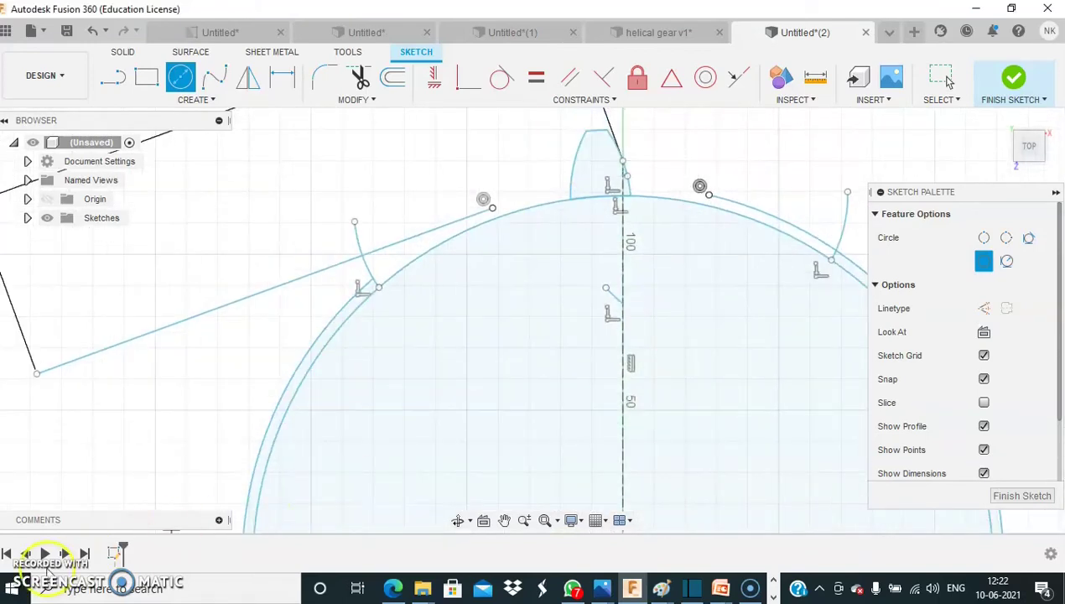
Trim the leftover tangent-circle arc, the flank-circle stub and the 200 mm inclined line on the side of the inclined line.
click(516, 222)
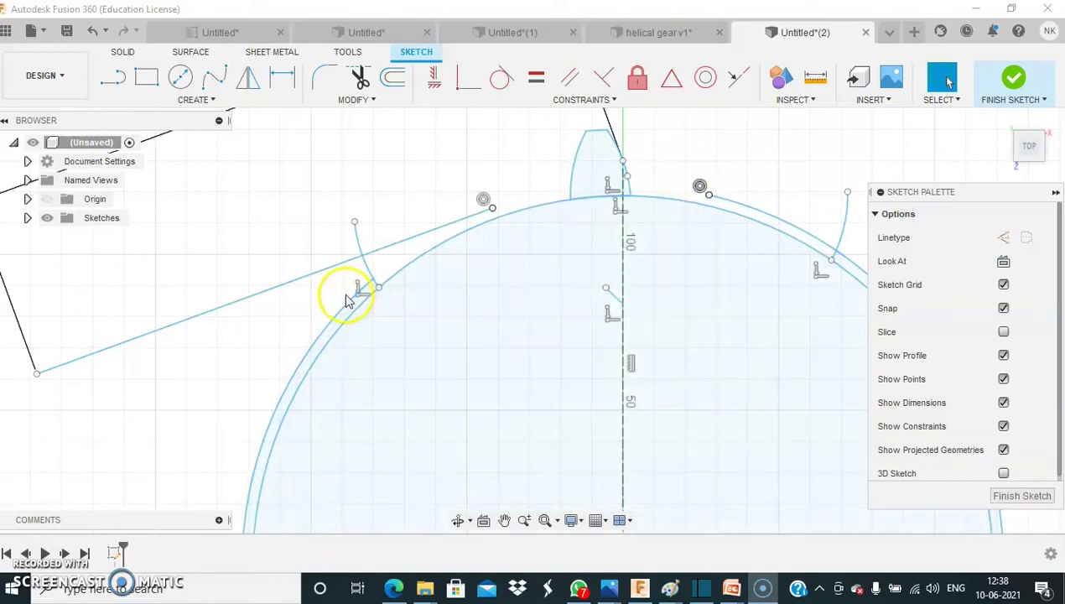
click(360, 77)
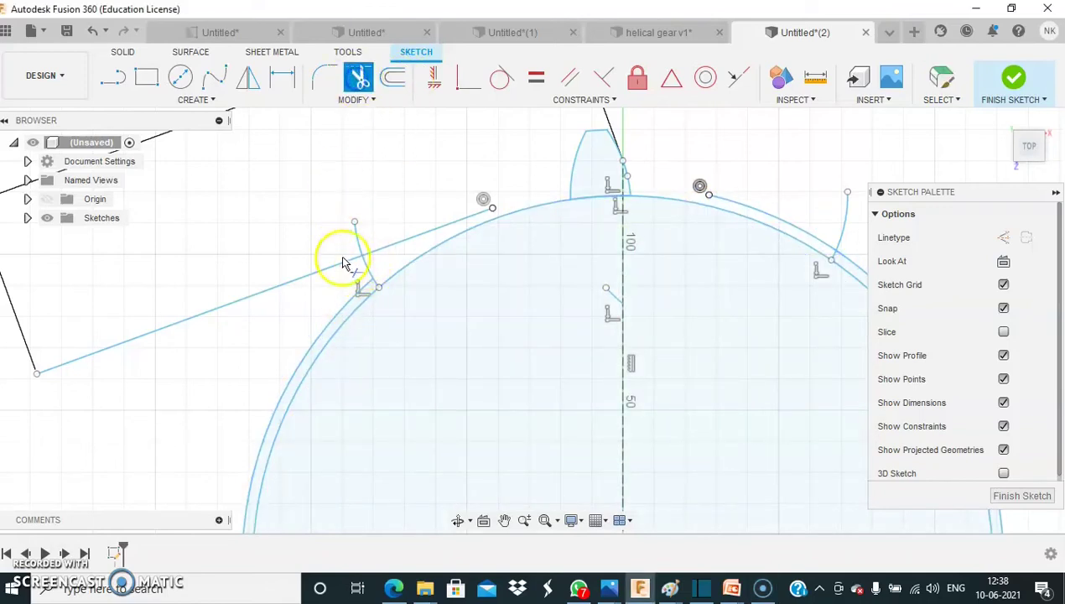
click(343, 315)
click(362, 262)
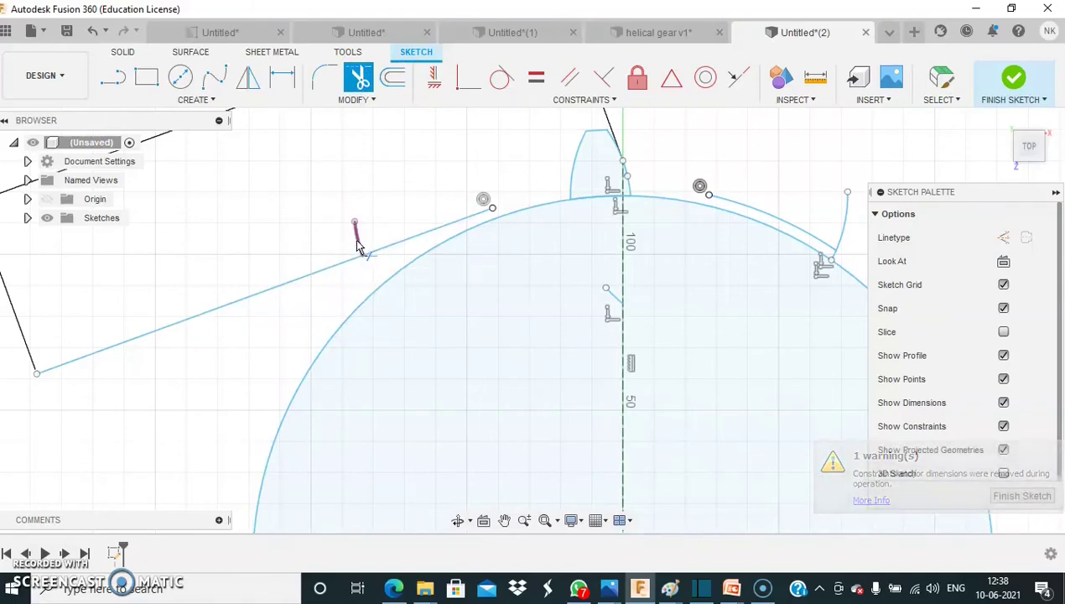
click(358, 239)
click(384, 248)
click(329, 267)
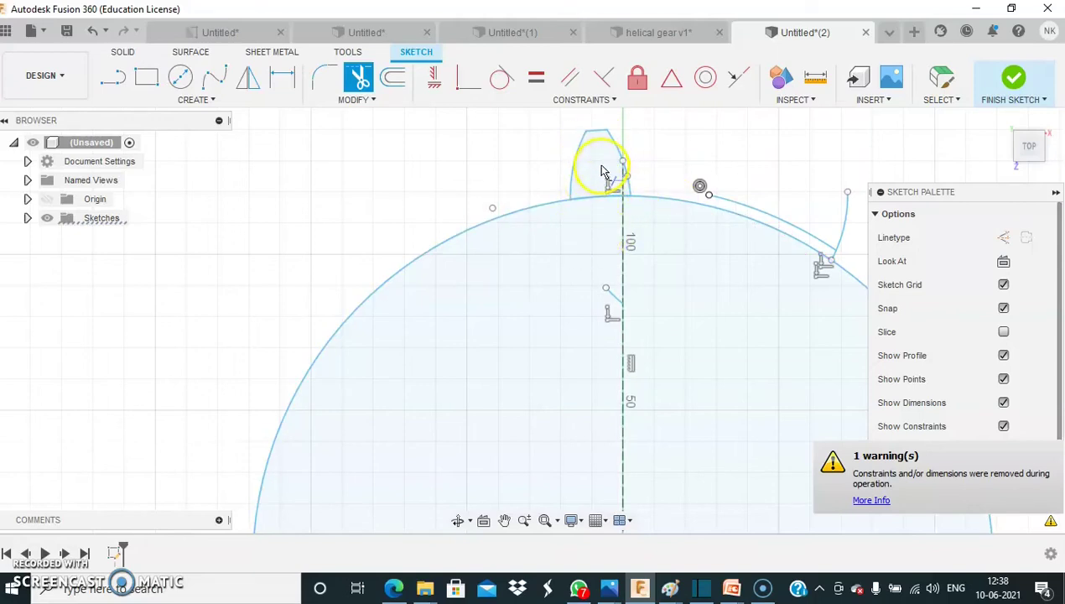
Start a circular sketch pattern with the tooth's two flank arcs and tip arc as its objects.
scroll(605, 367, down, 3)
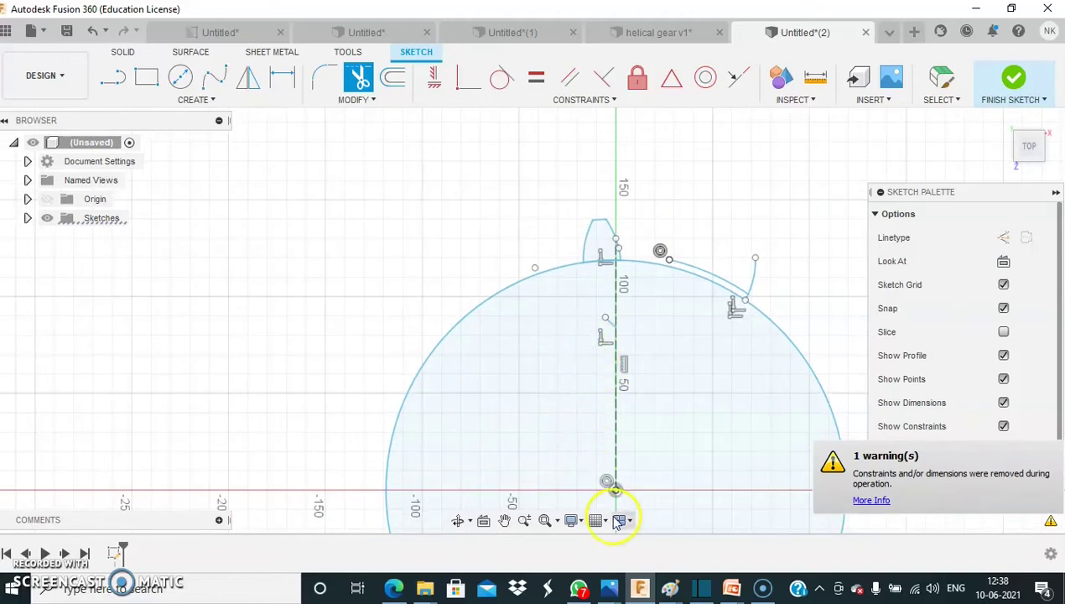
mouse_move(654, 449)
middle_down()
mouse_move(599, 338)
mouse_move(607, 308)
middle_up()
scroll(606, 307, down, 2)
key(t)
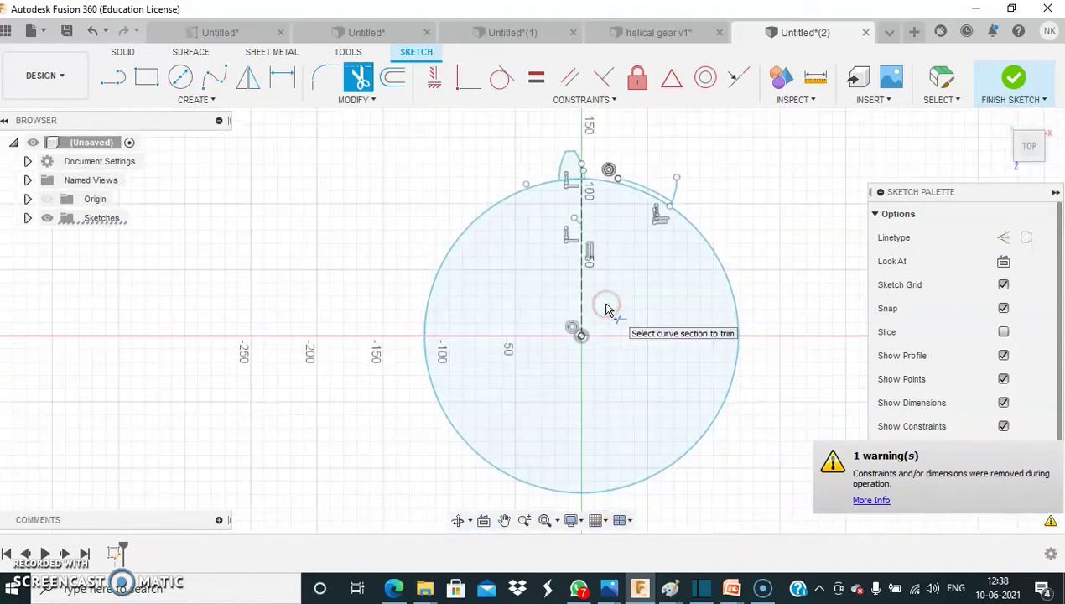
click(206, 101)
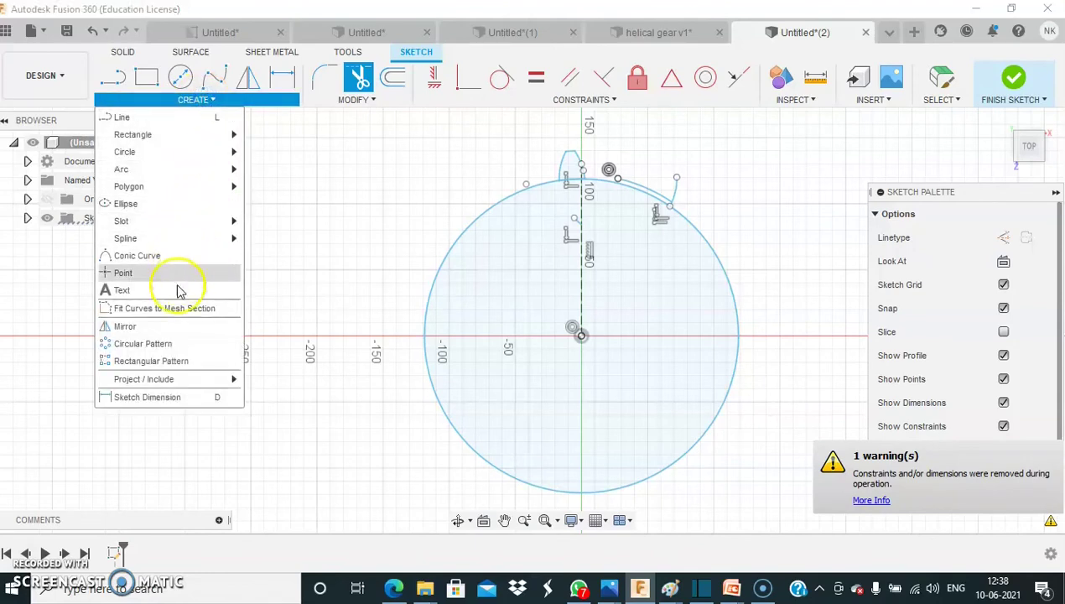
click(164, 345)
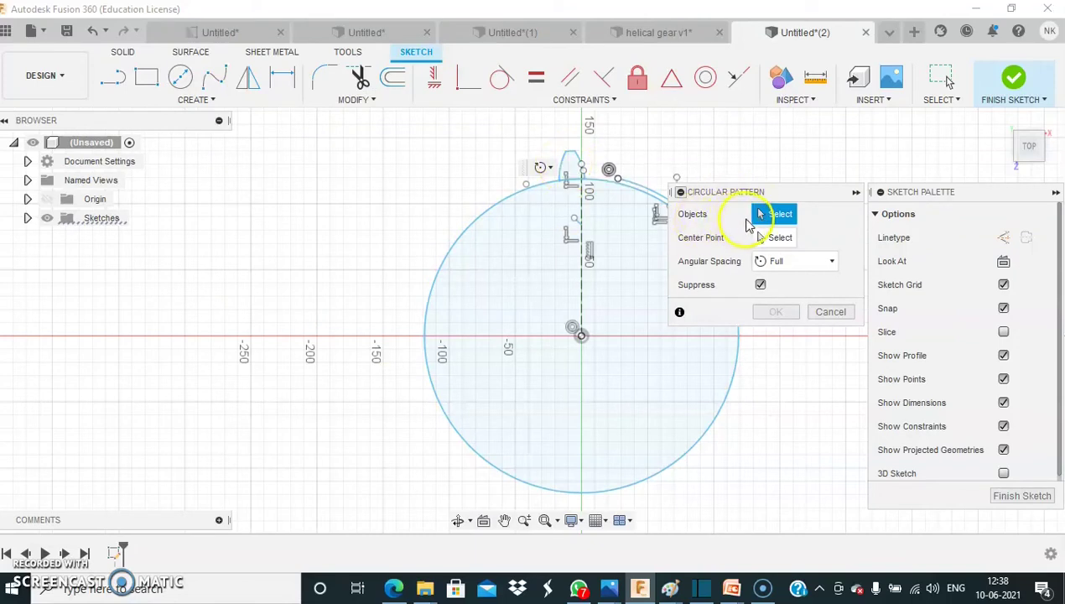
click(567, 166)
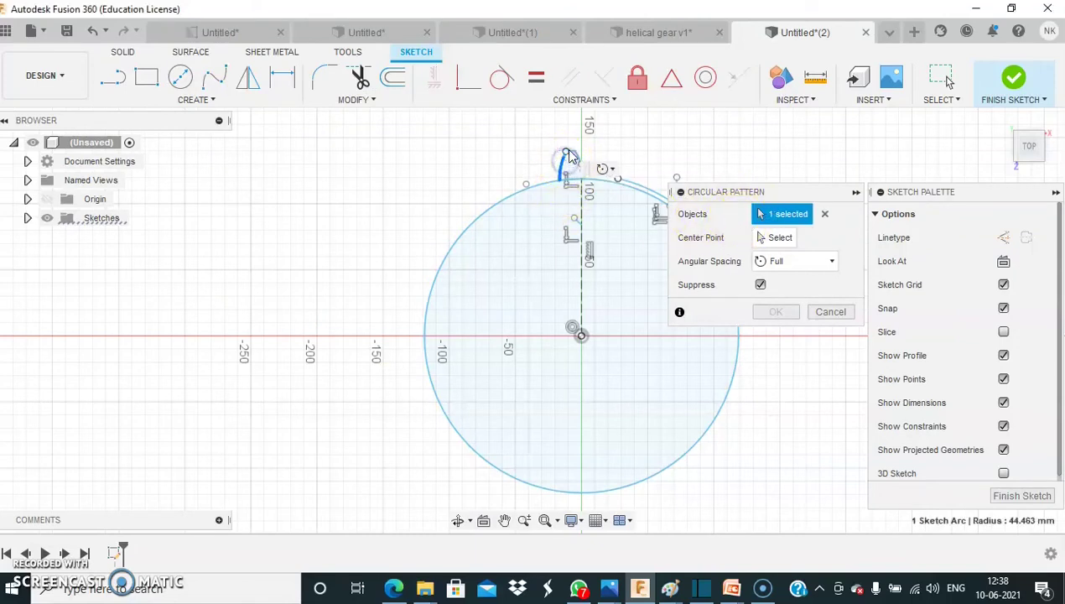
scroll(576, 161, up, 3)
click(574, 157)
click(592, 176)
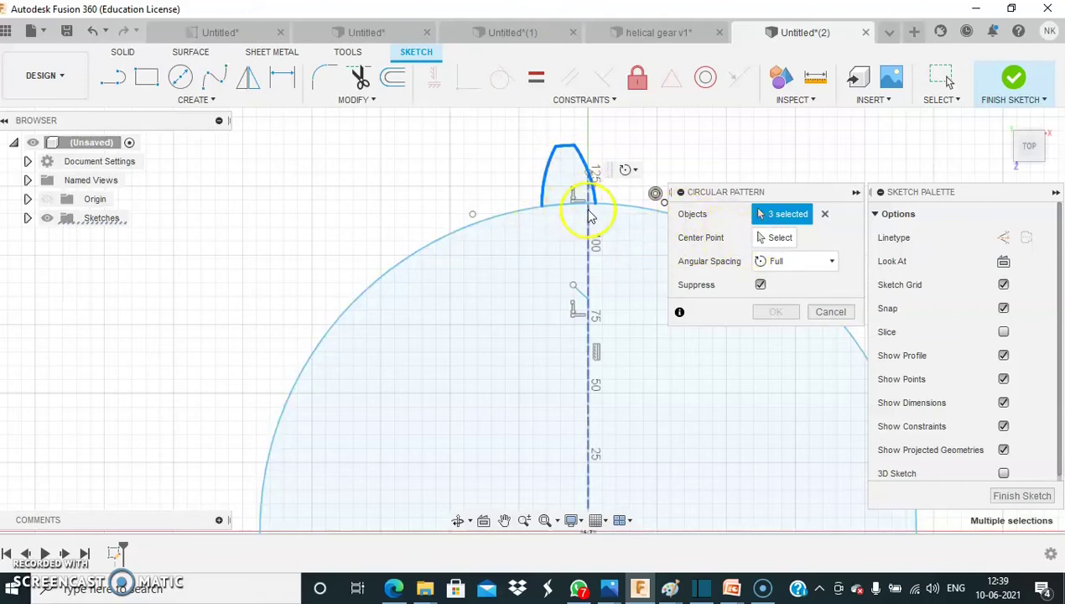
Set the origin as the pattern's centre and create 26 teeth with full angular spacing.
click(779, 239)
scroll(626, 482, down, 5)
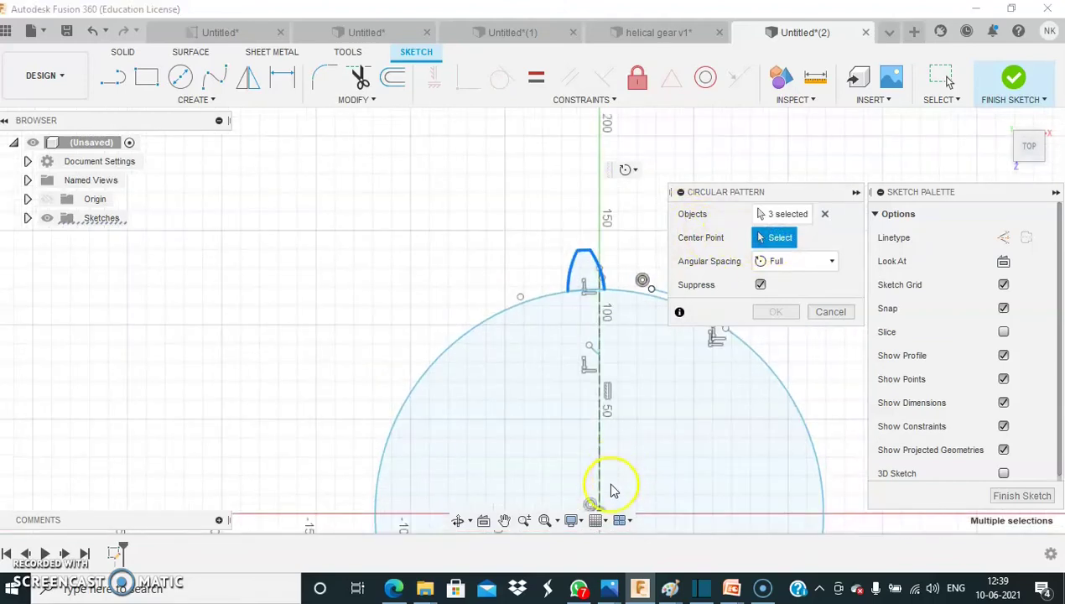
middle_drag(630, 480, 587, 400)
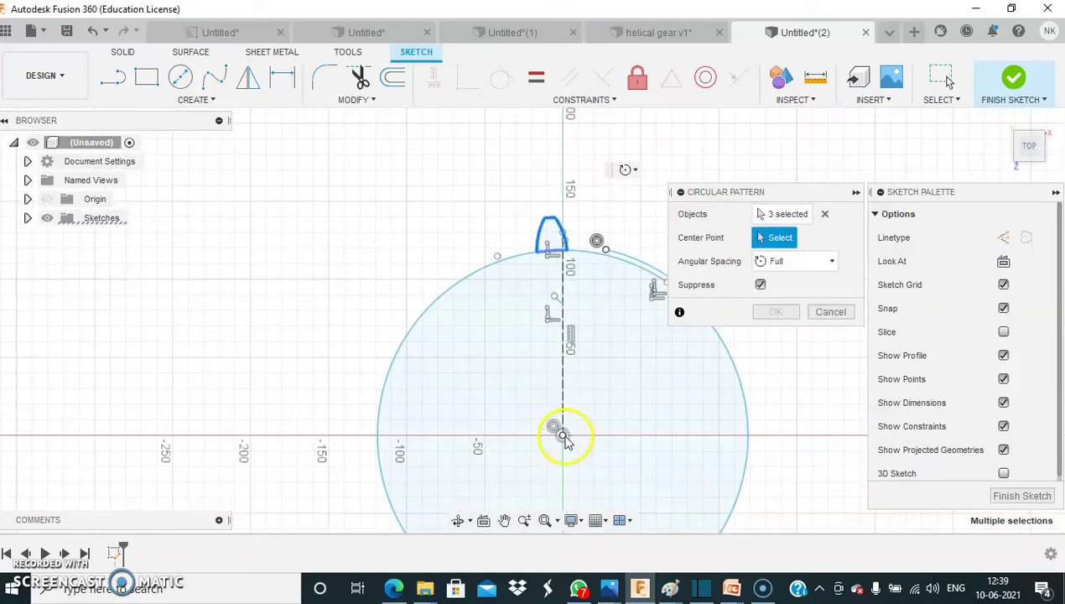
click(563, 436)
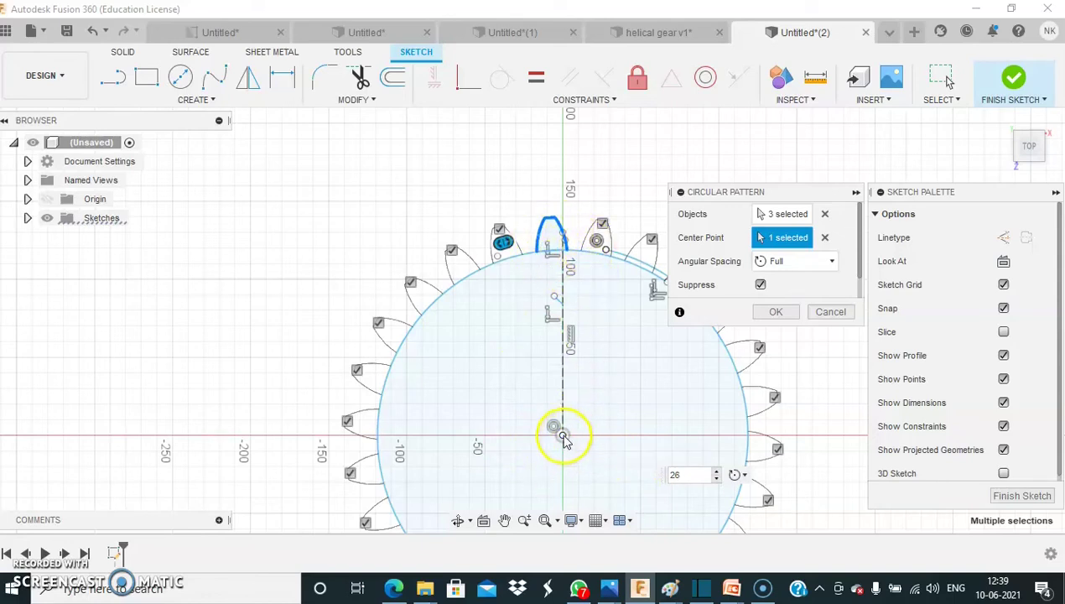
click(781, 316)
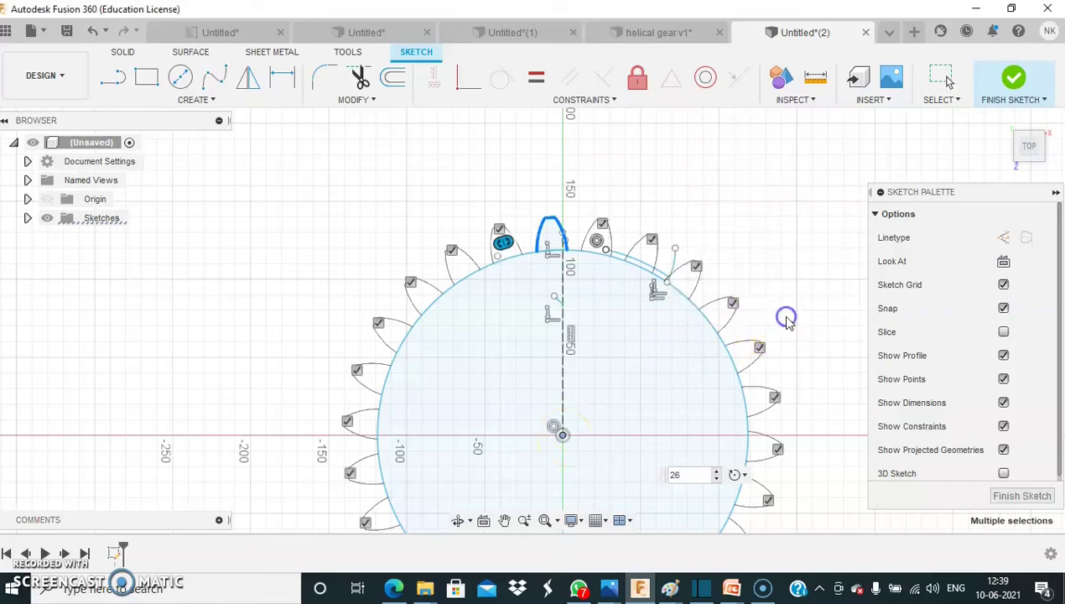
Trim the root-circle arcs that close off the tooth bases from the gear's upper-left teeth to its topmost teeth.
scroll(668, 259, down, 5)
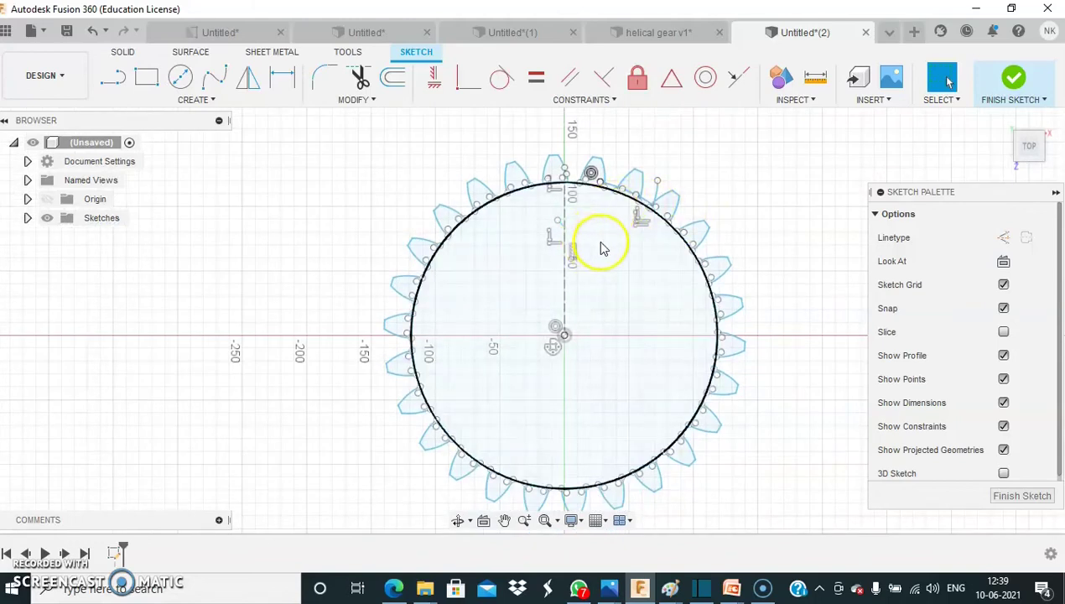
scroll(602, 243, up, 1)
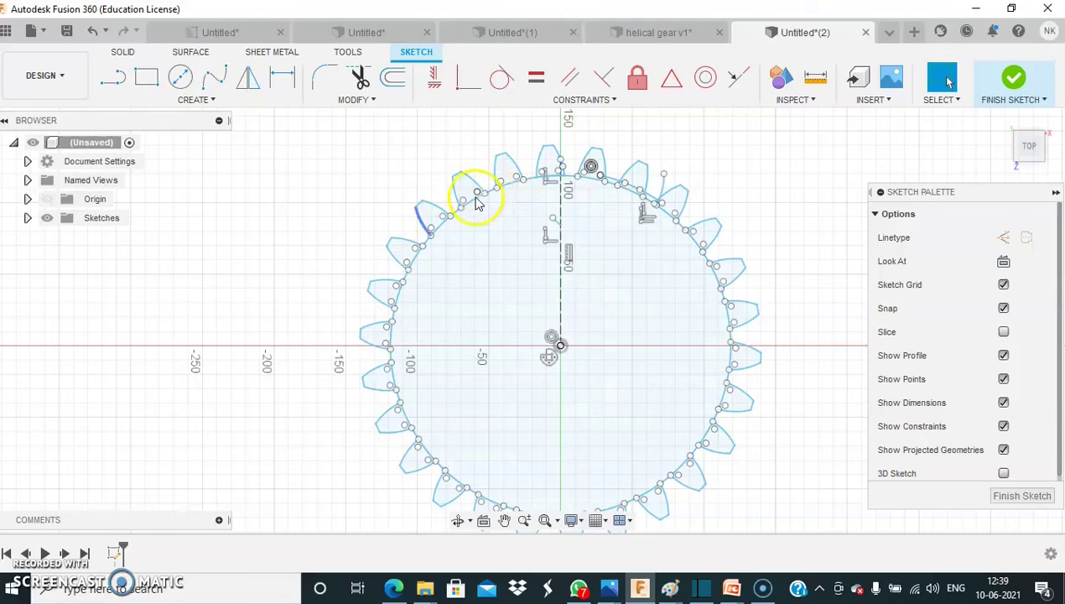
click(361, 77)
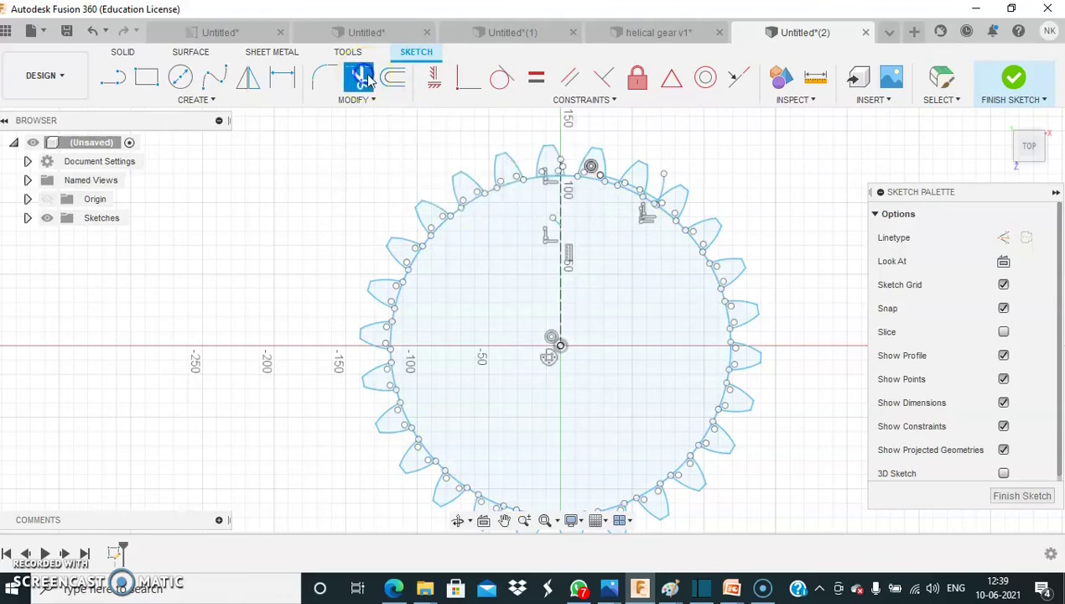
click(442, 228)
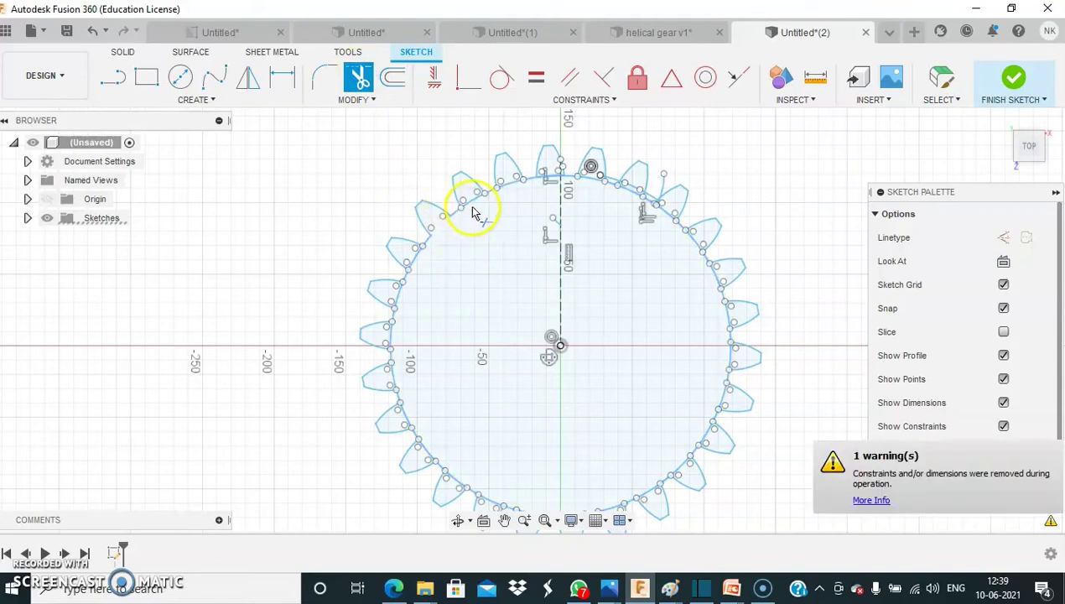
click(474, 202)
click(552, 171)
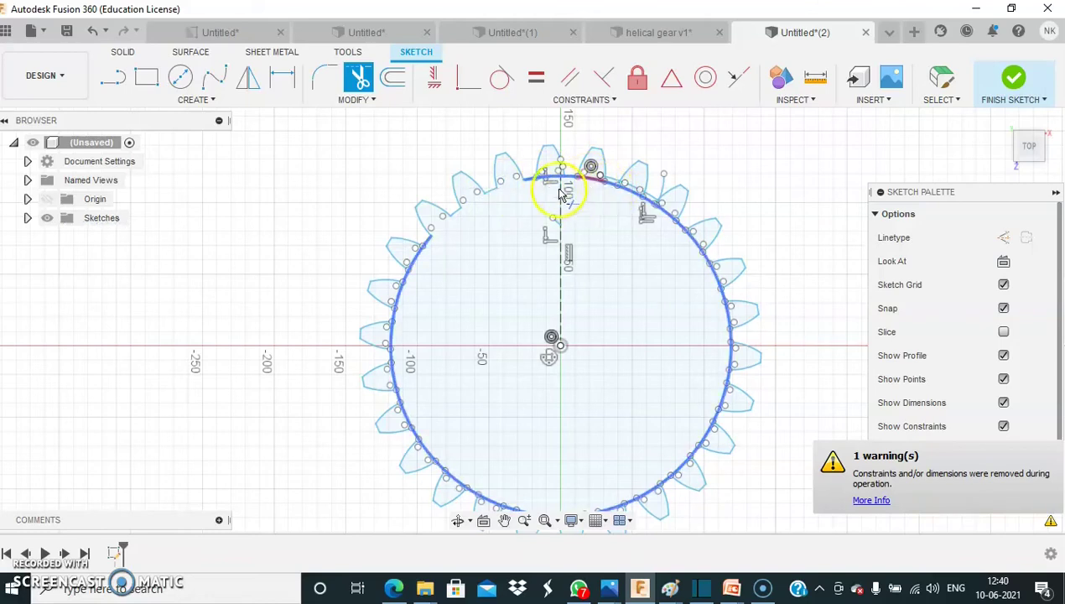
click(560, 192)
Trim the root-circle arcs across the tooth bases along the gear's upper-right and right side.
click(613, 184)
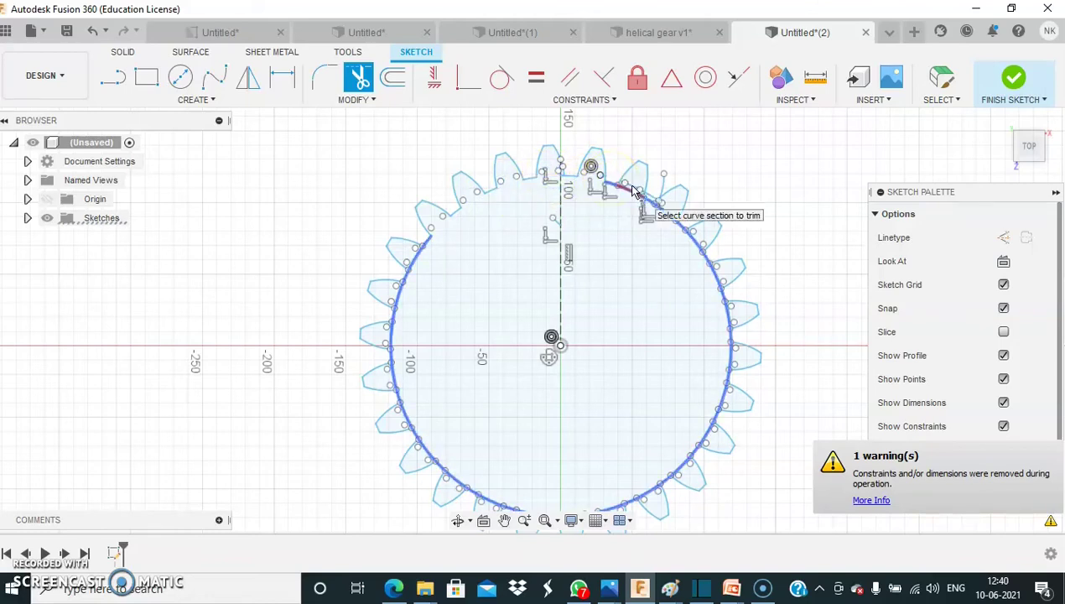
click(635, 196)
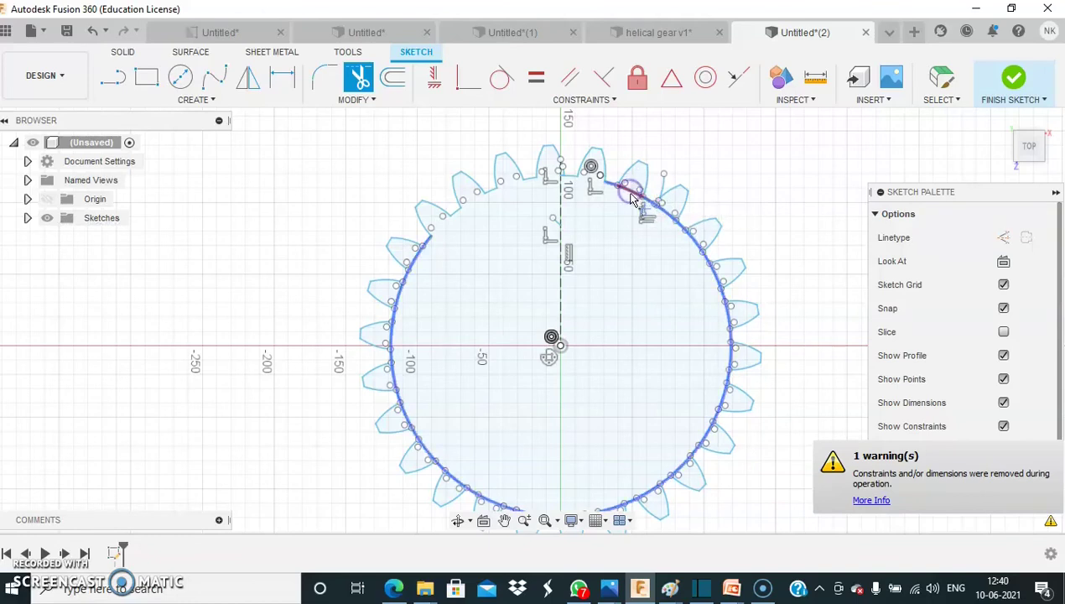
click(689, 251)
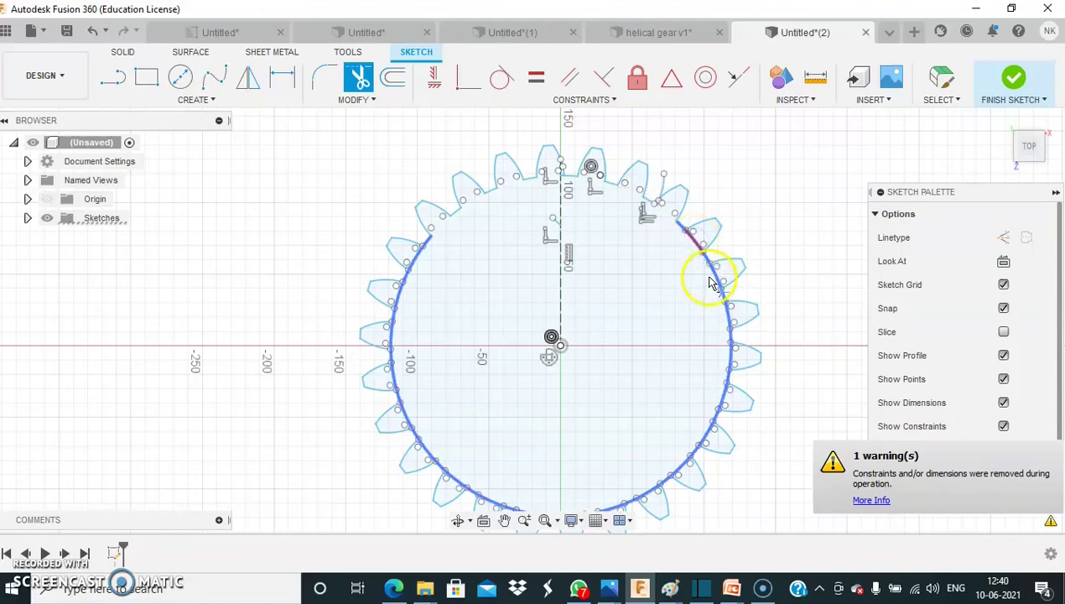
click(727, 321)
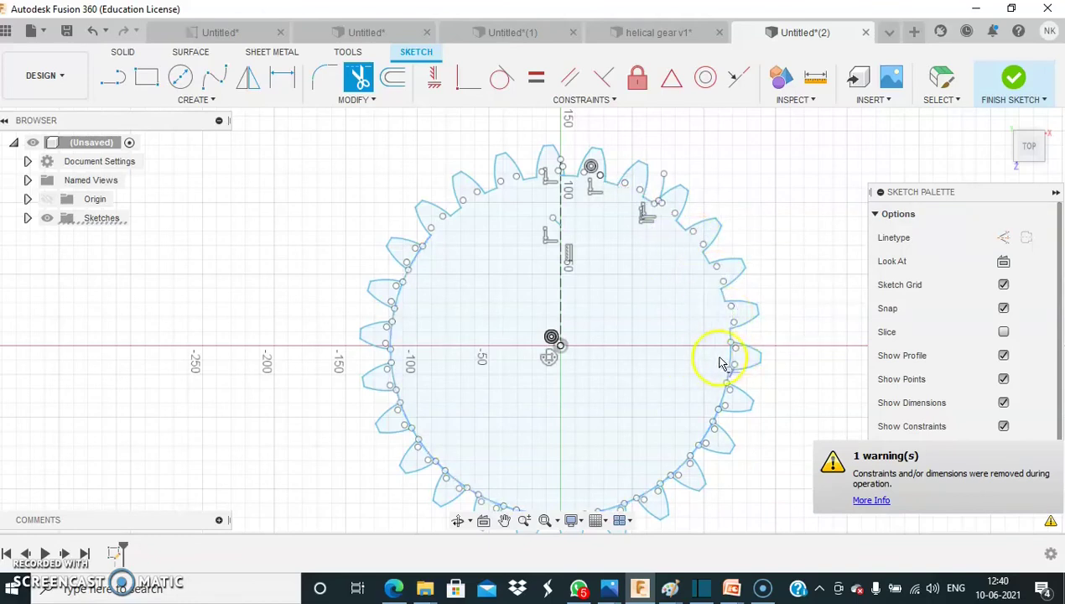
click(721, 400)
click(707, 438)
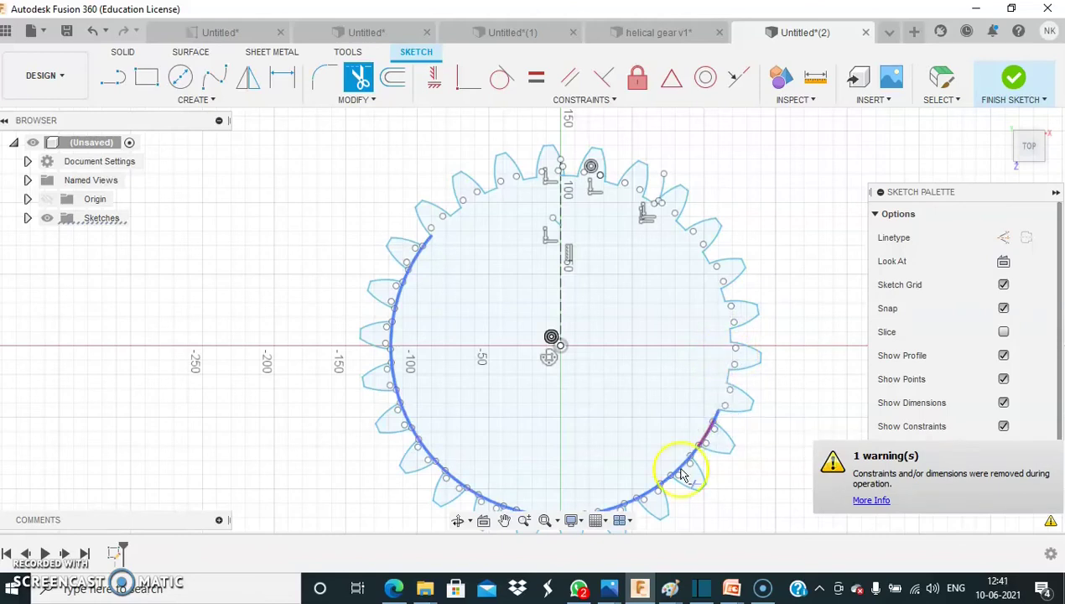
Trim the remaining root-circle arcs across the tooth bases along the gear's lower and left side, leaving one continuous toothed outline.
scroll(637, 439, down, 1)
click(648, 490)
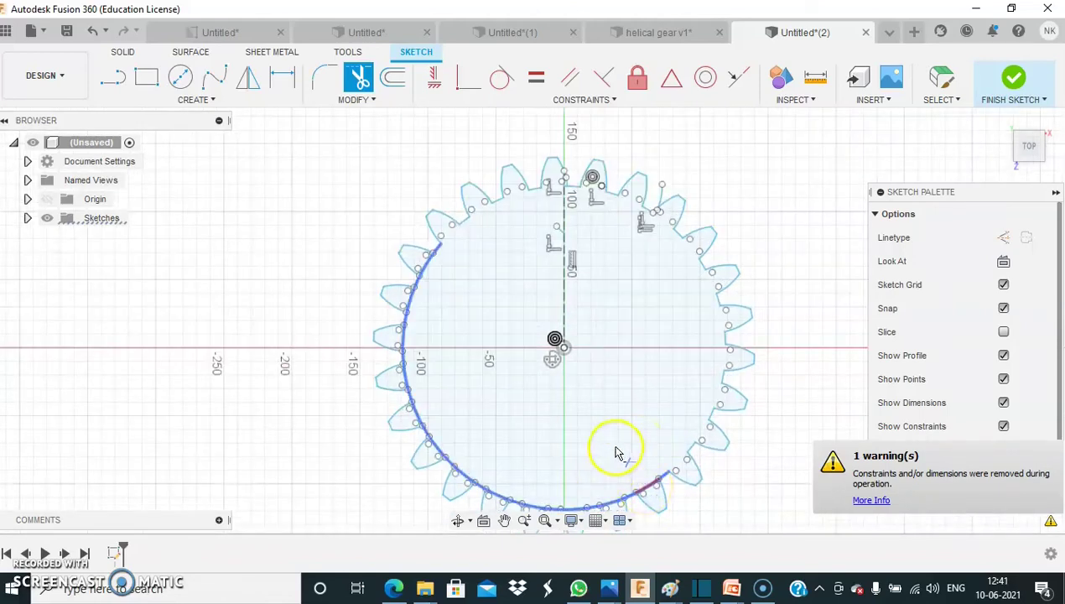
middle_drag(617, 447, 621, 370)
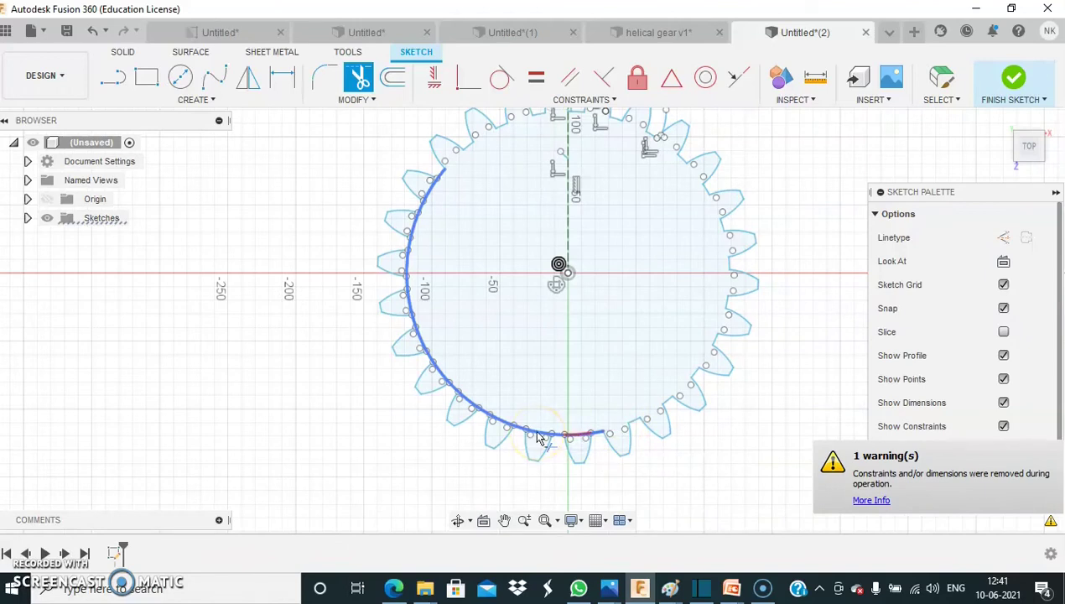
click(444, 383)
click(433, 365)
click(420, 337)
click(411, 304)
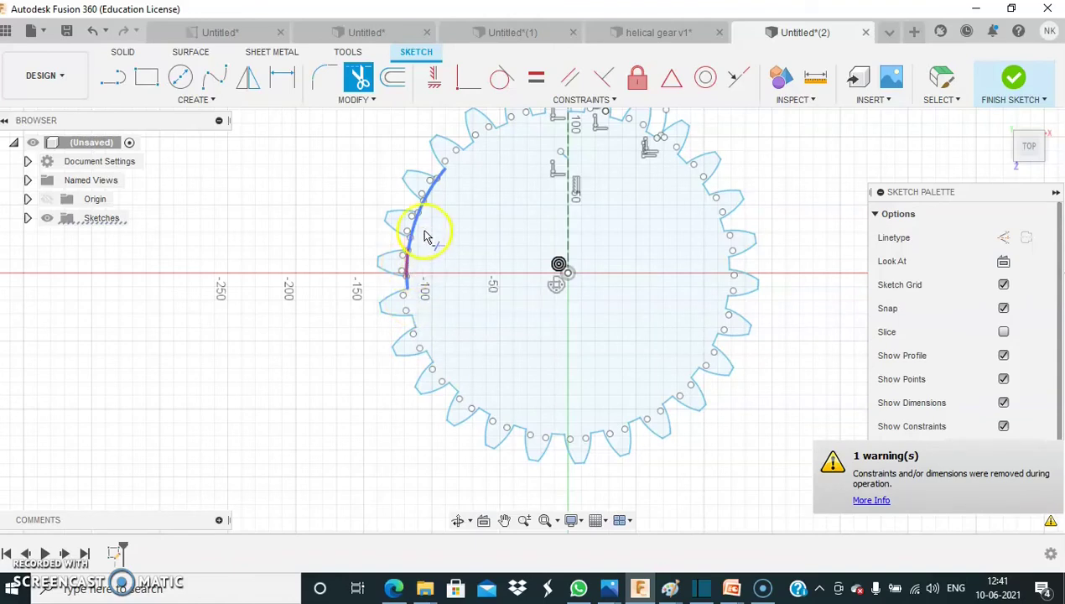
click(434, 195)
click(511, 322)
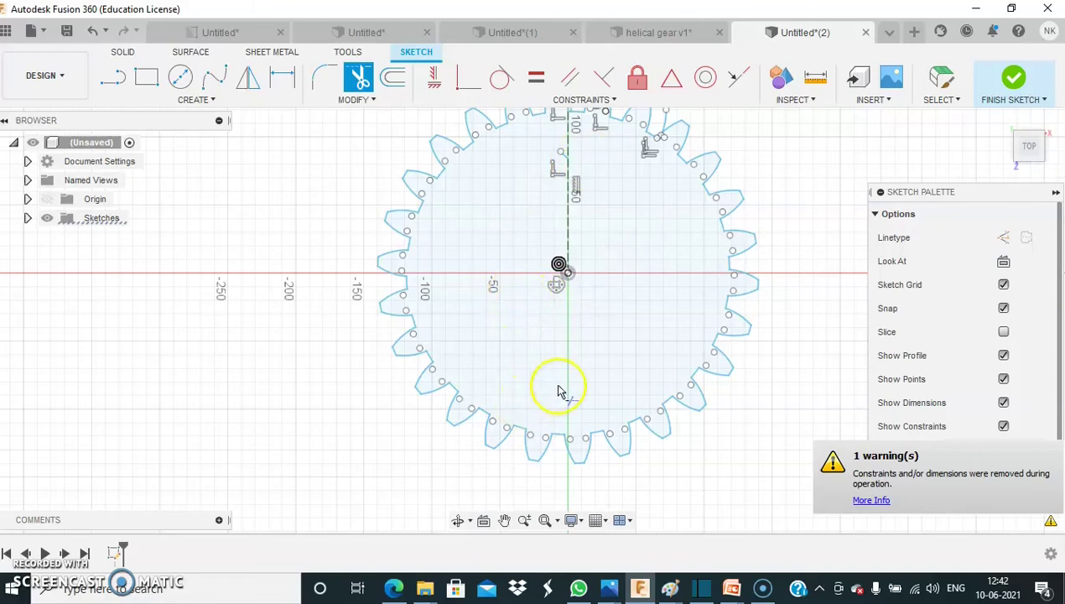
Check the whole trimmed gear outline and finish its sketch.
scroll(611, 324, down, 2)
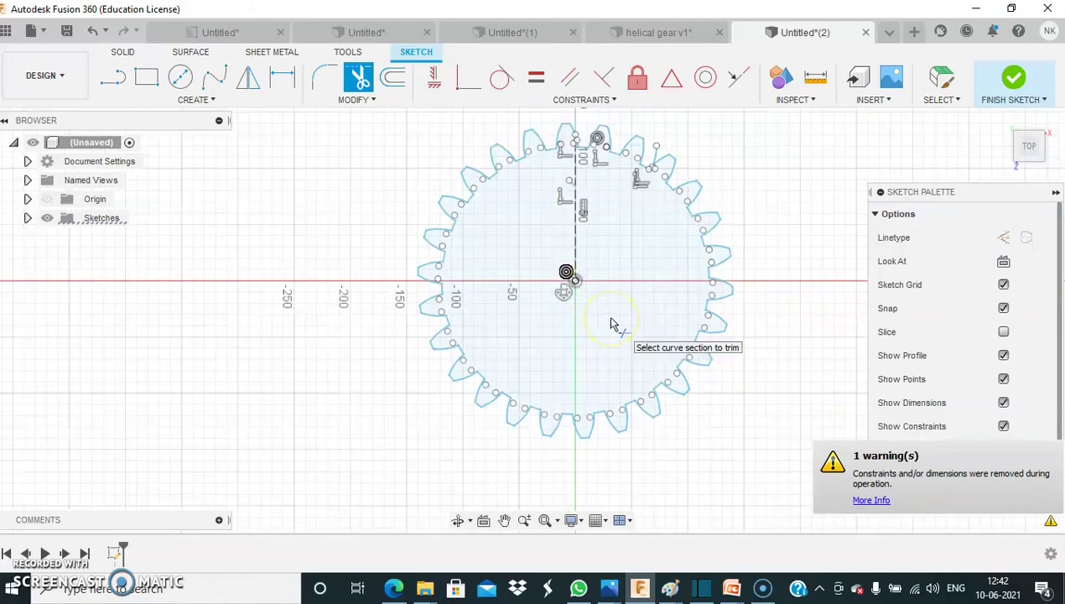
scroll(613, 325, up, 2)
scroll(626, 303, down, 2)
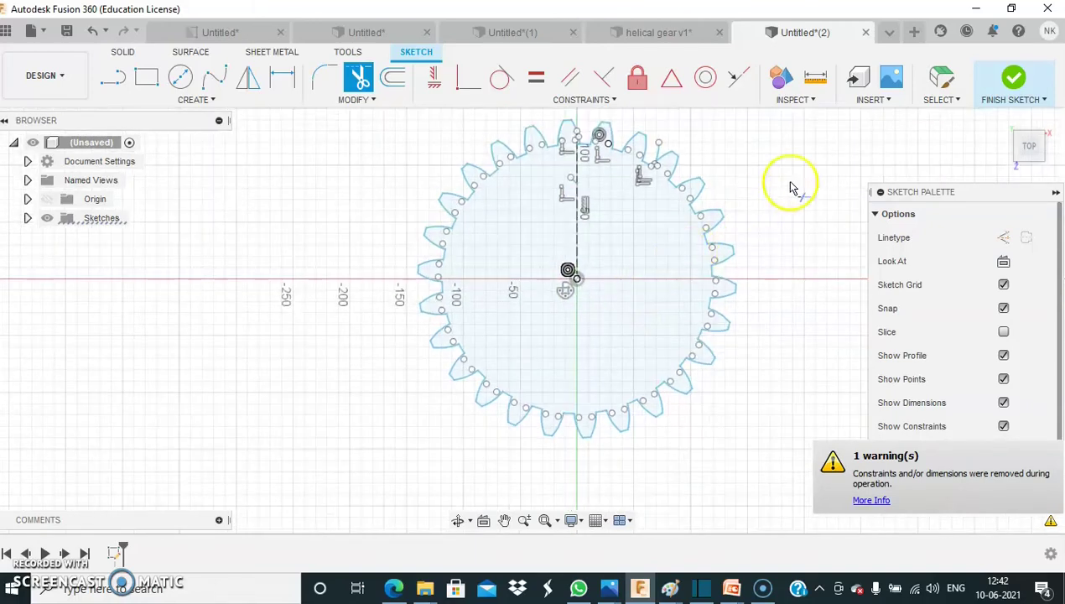
click(1012, 78)
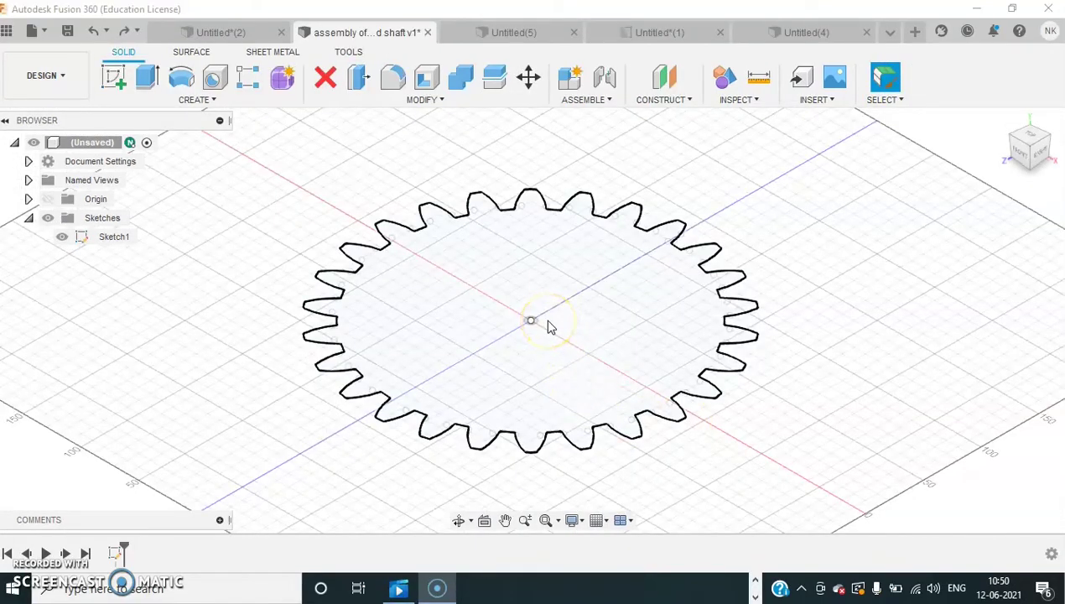
click(533, 321)
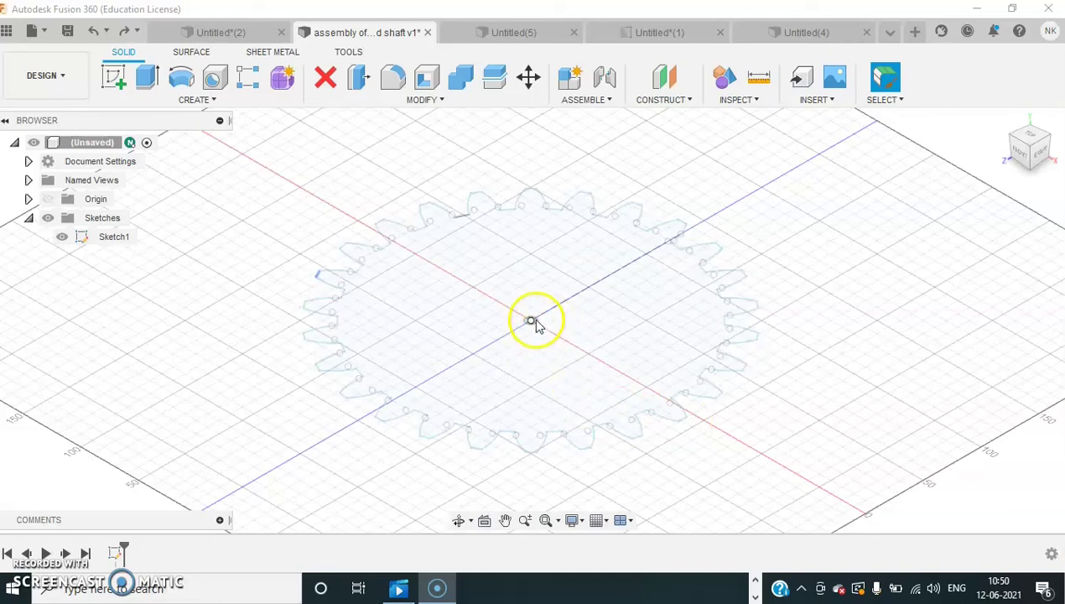
Sketch a 100 mm vertical line up from the origin on the vertical YZ plane and finish the sketch.
click(119, 89)
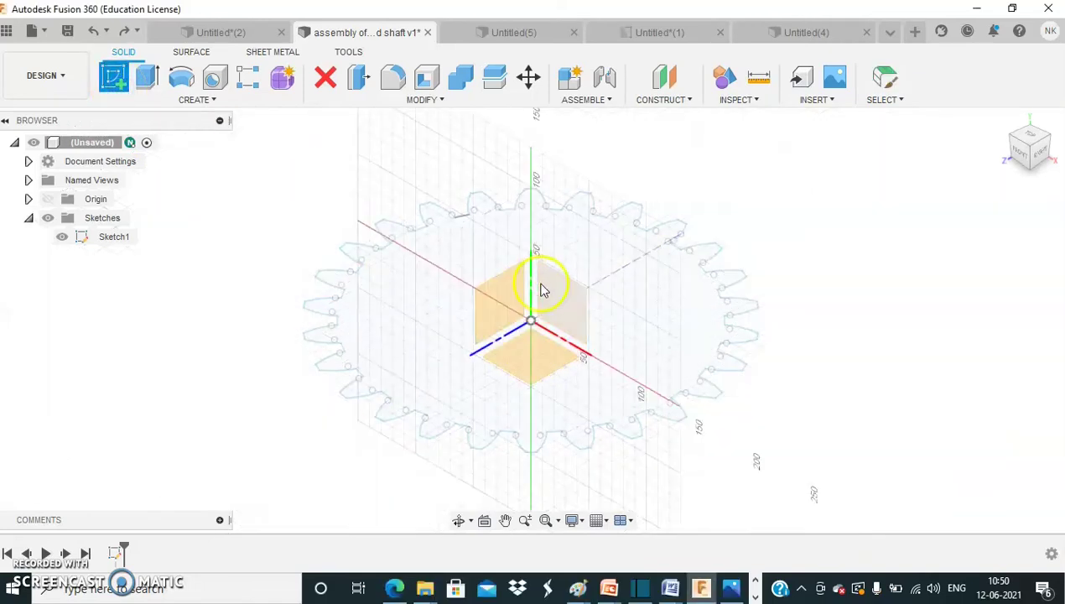
click(493, 305)
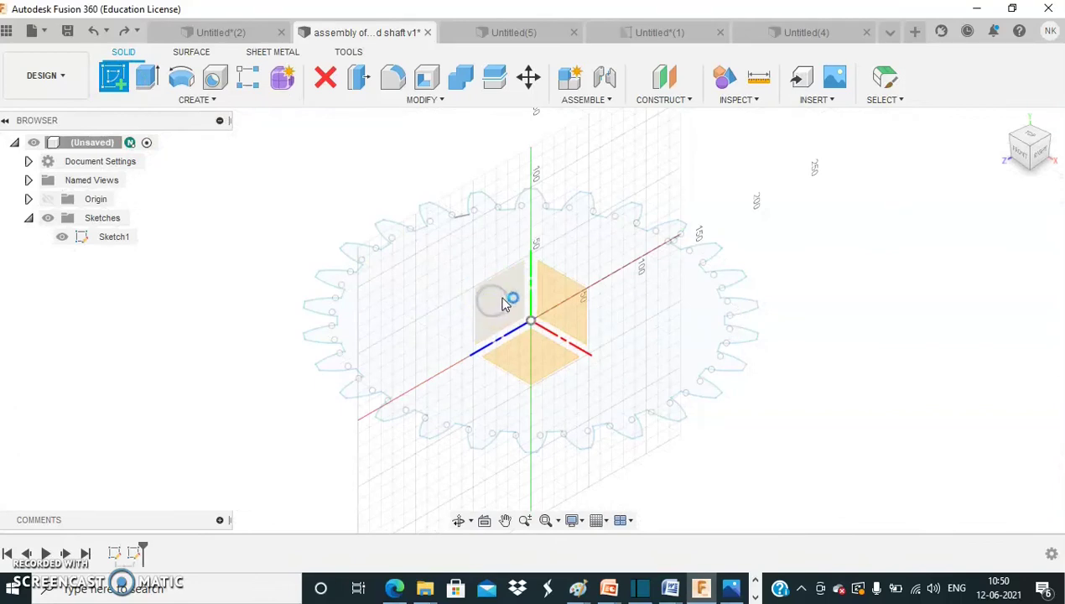
click(107, 84)
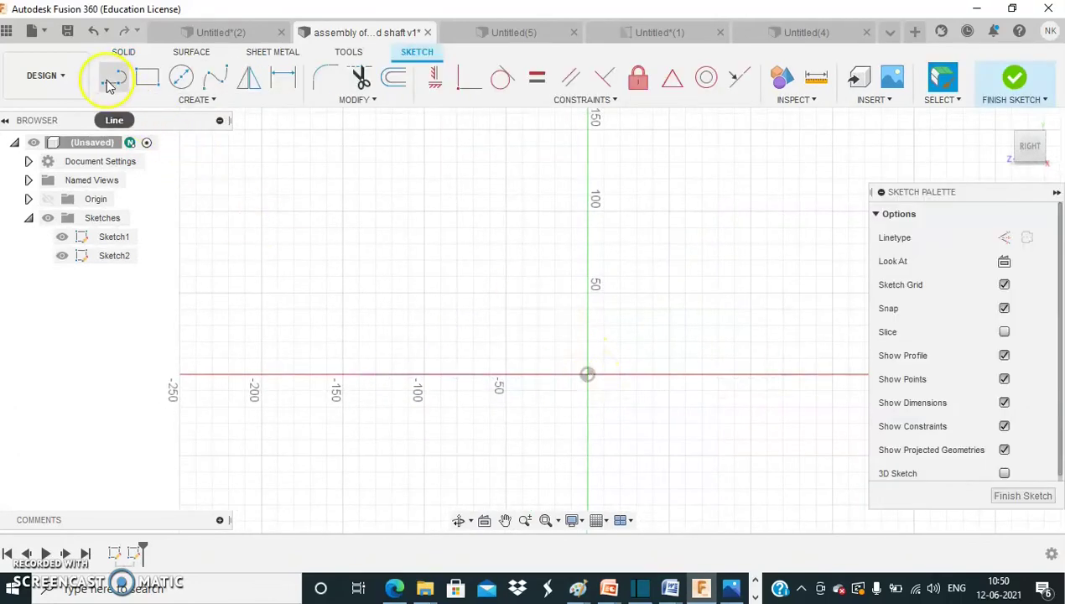
click(586, 375)
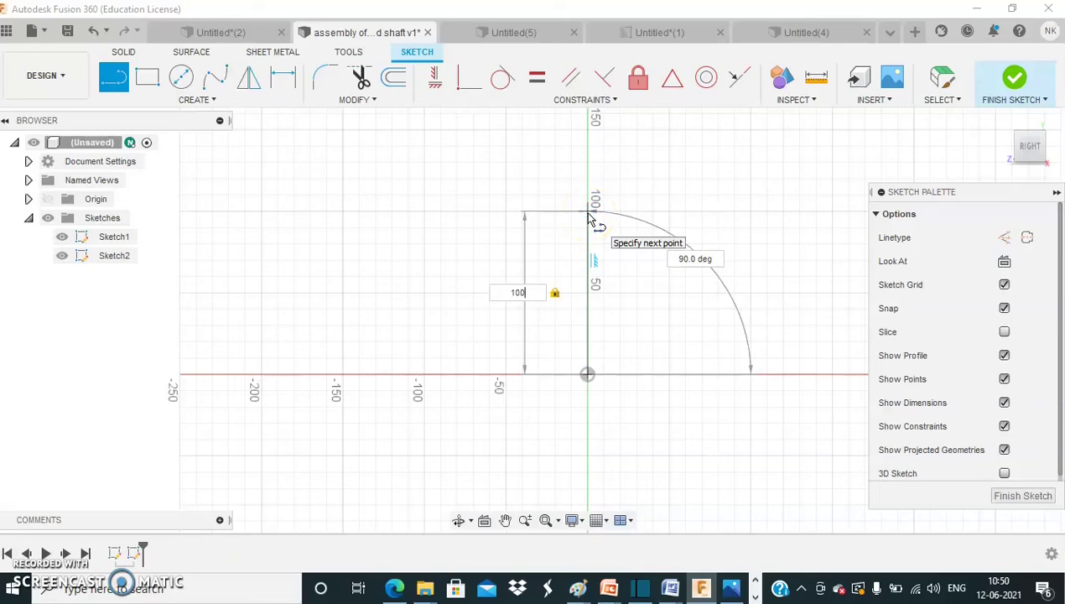
click(589, 217)
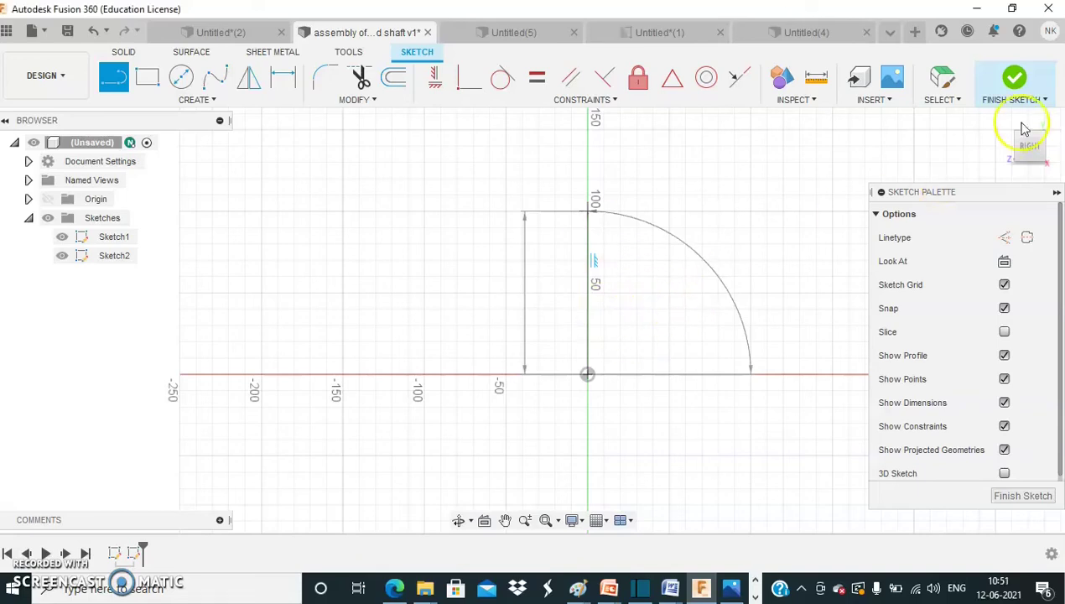
click(1019, 91)
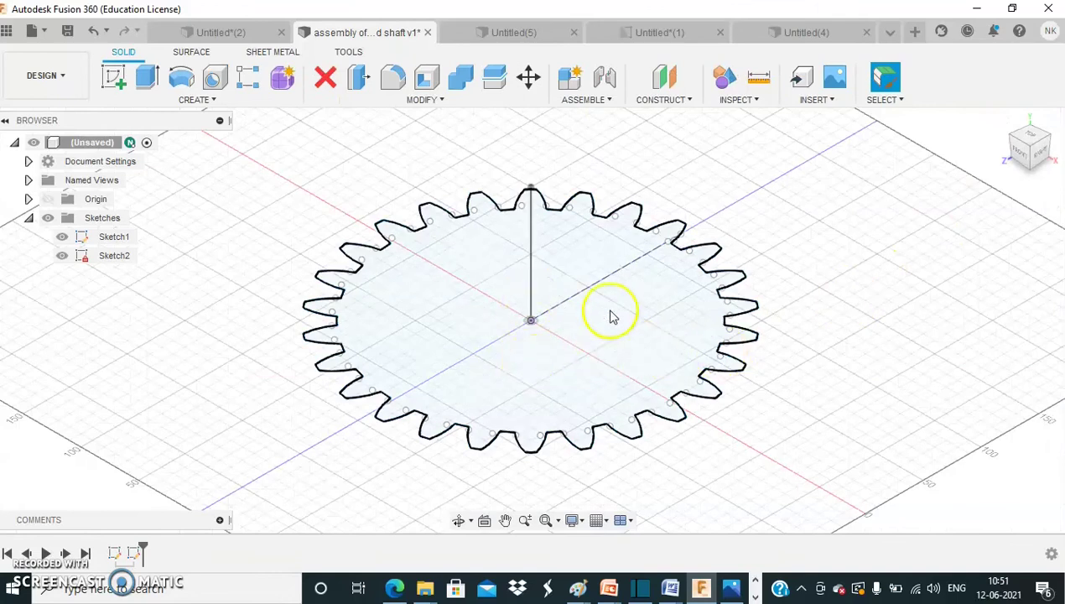
Start a single-path sweep with the gear outline as the profile and the 100 mm vertical line as the path.
click(528, 390)
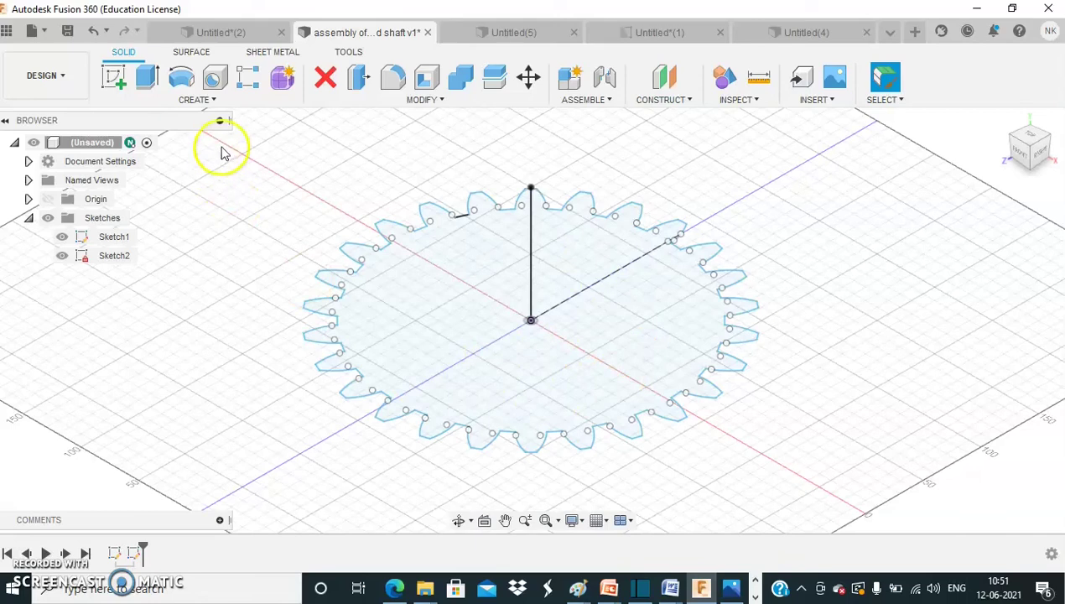
click(215, 102)
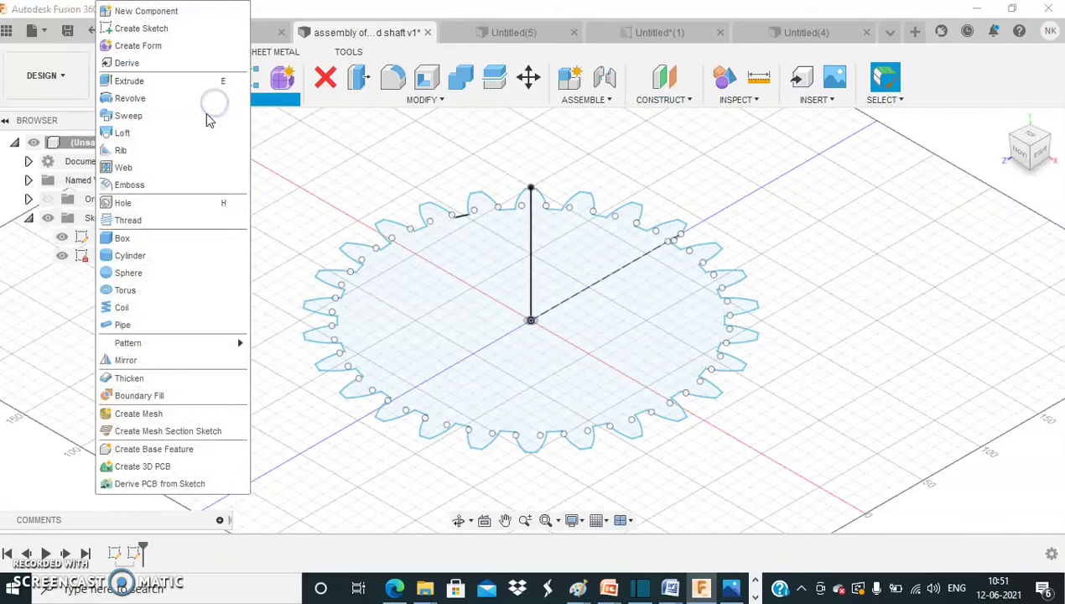
click(130, 116)
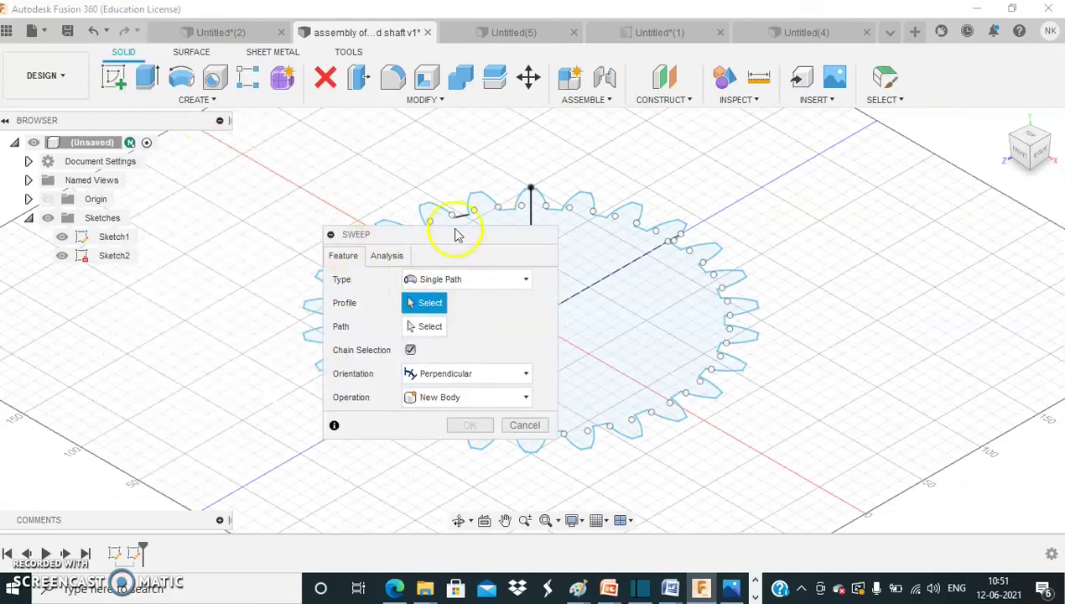
drag(457, 241, 896, 207)
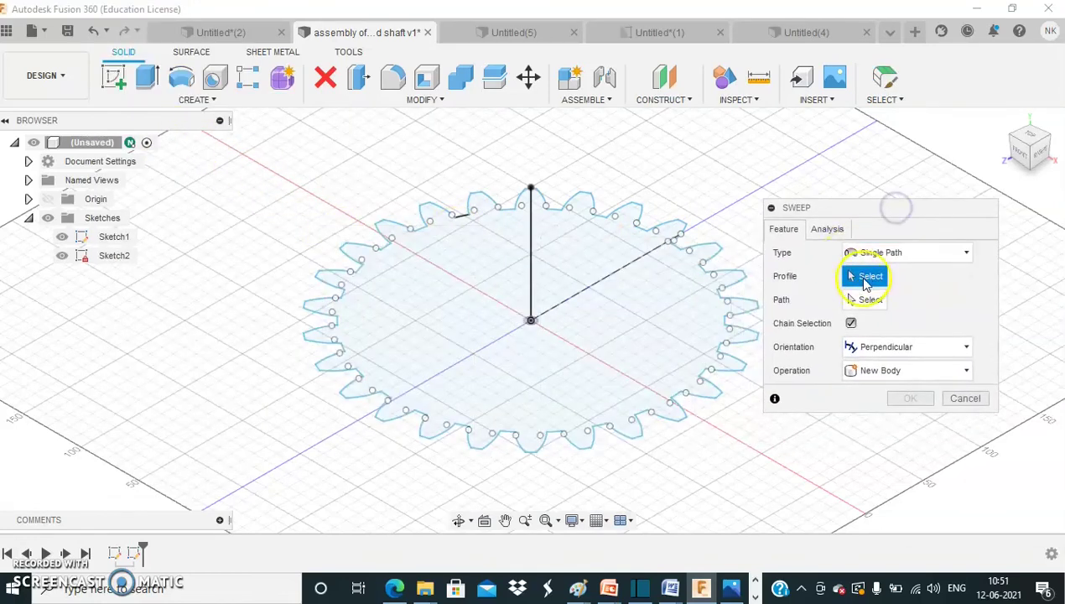
click(648, 310)
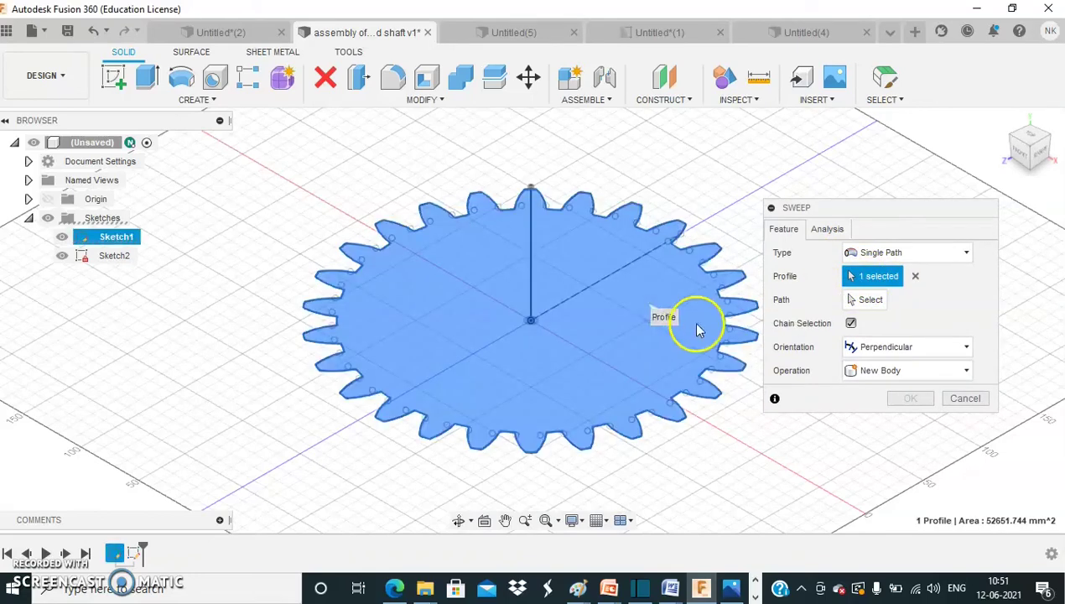
click(872, 302)
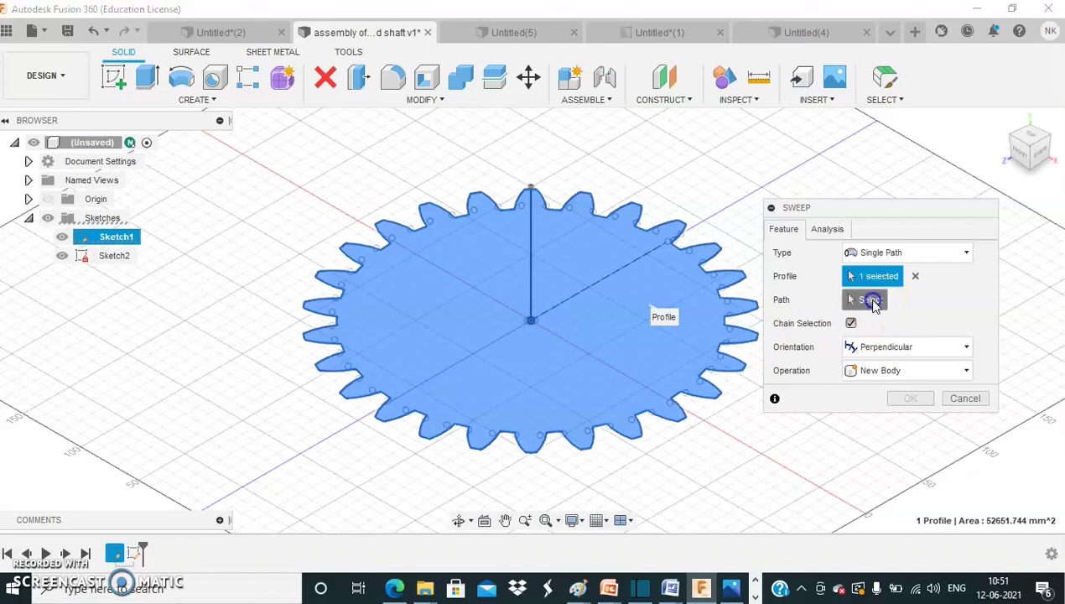
click(532, 241)
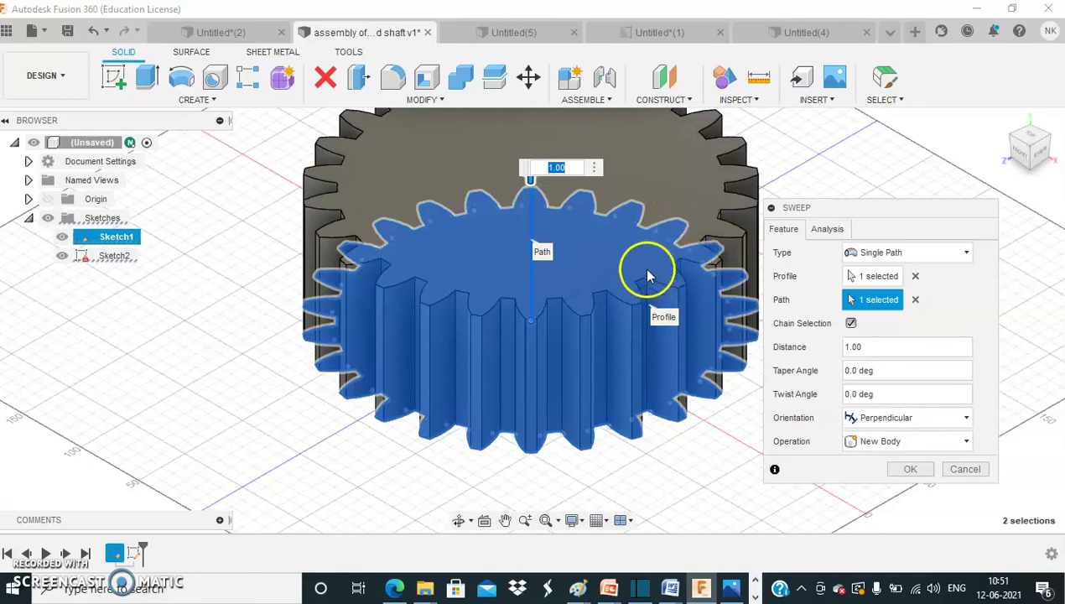
Set the sweep's twist angle to 10 deg, create it as a new body and select the gear's top face.
scroll(651, 264, down, 2)
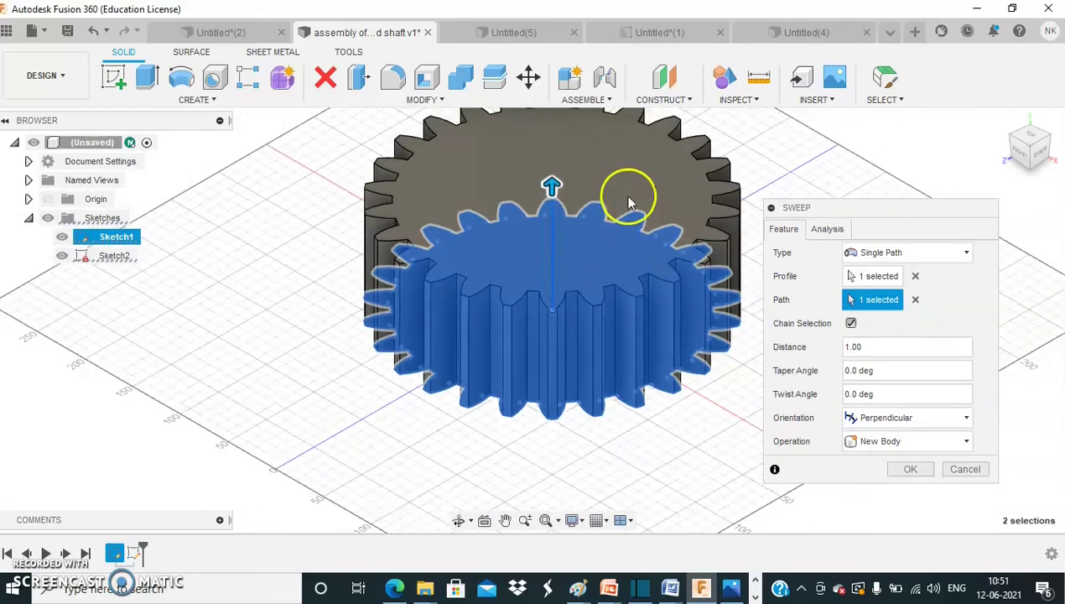
middle_drag(628, 197, 592, 244)
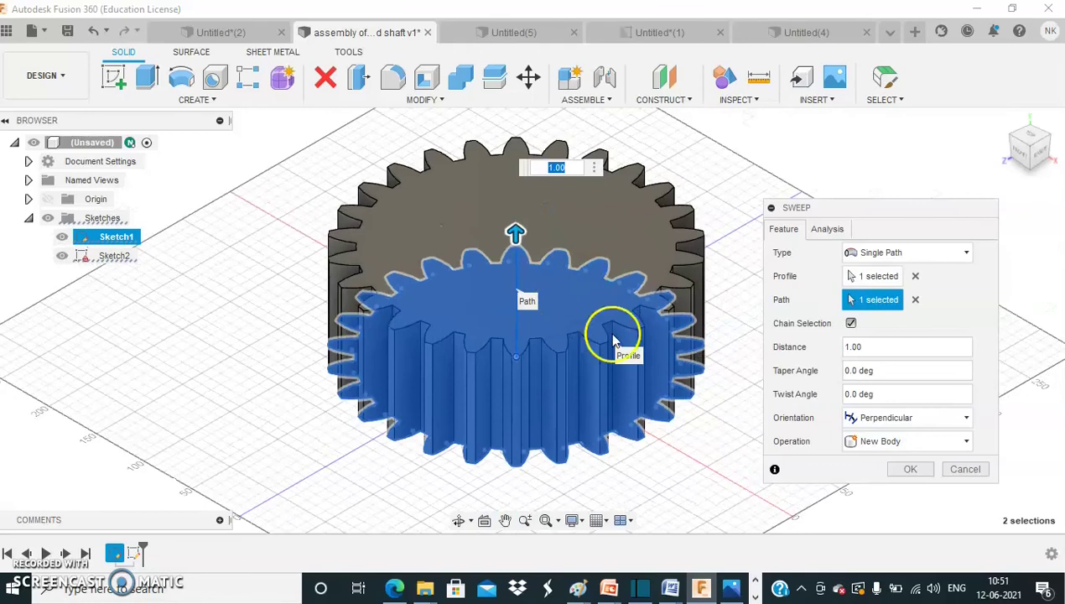
click(859, 393)
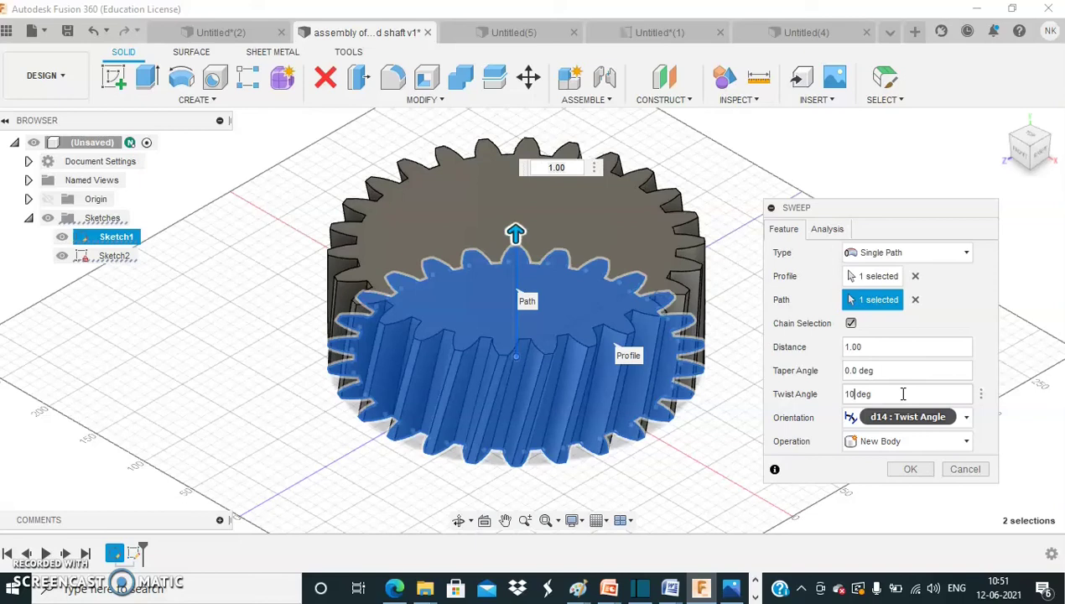
click(913, 470)
click(508, 229)
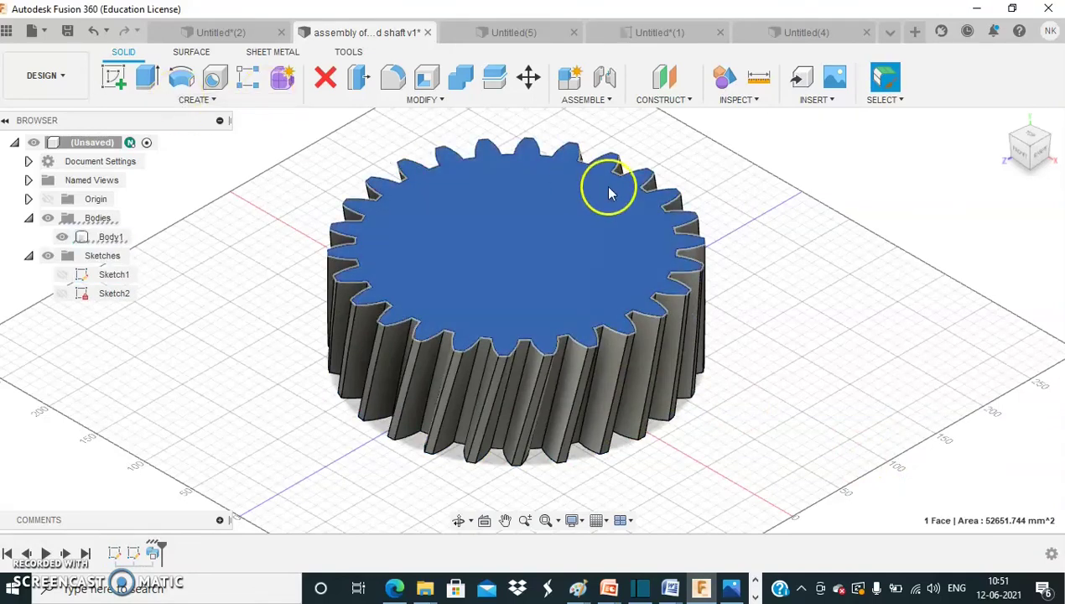
Sketch a 150 mm diameter circle centred on the origin on the gear's top face and finish the sketch.
click(116, 79)
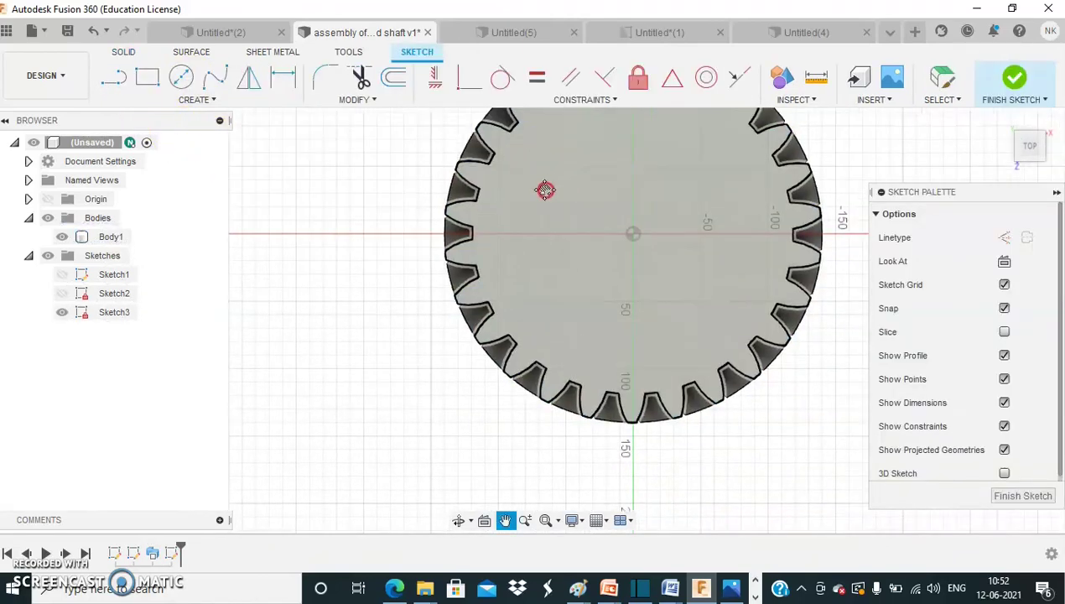
click(180, 78)
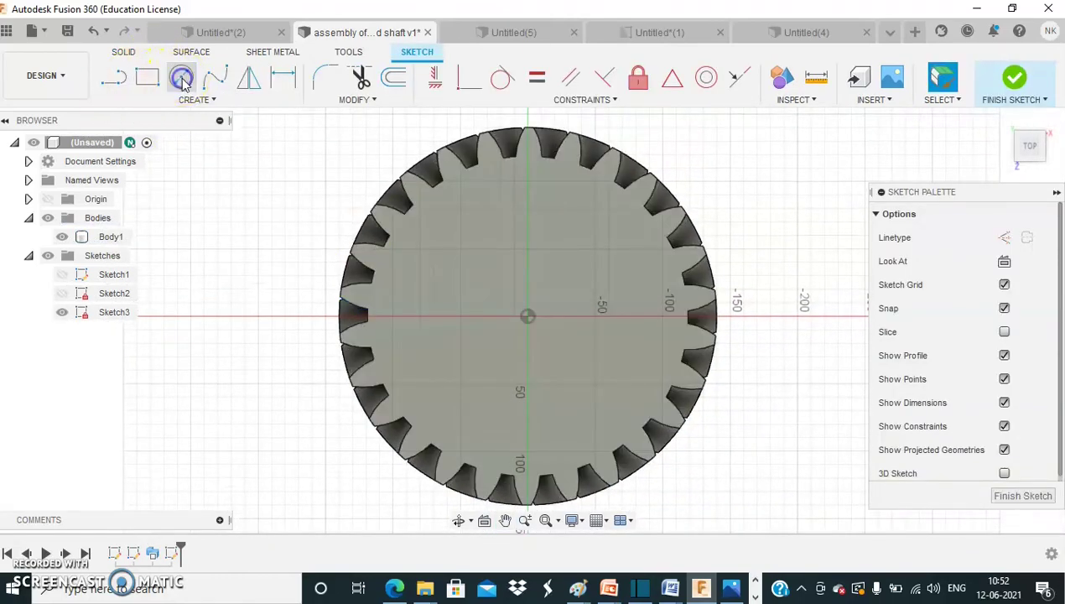
click(528, 315)
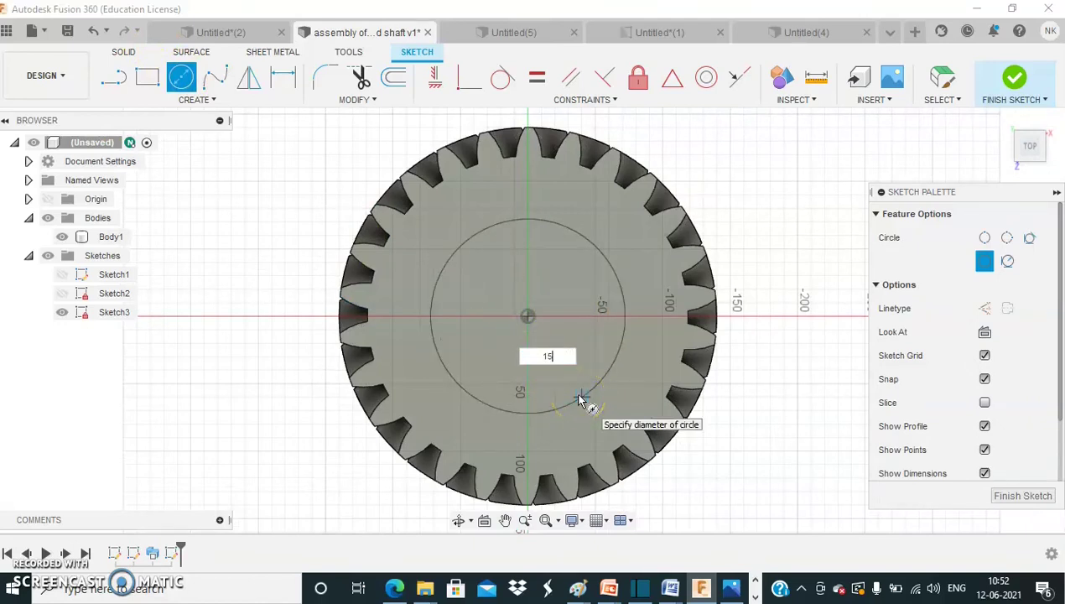
key(Tab)
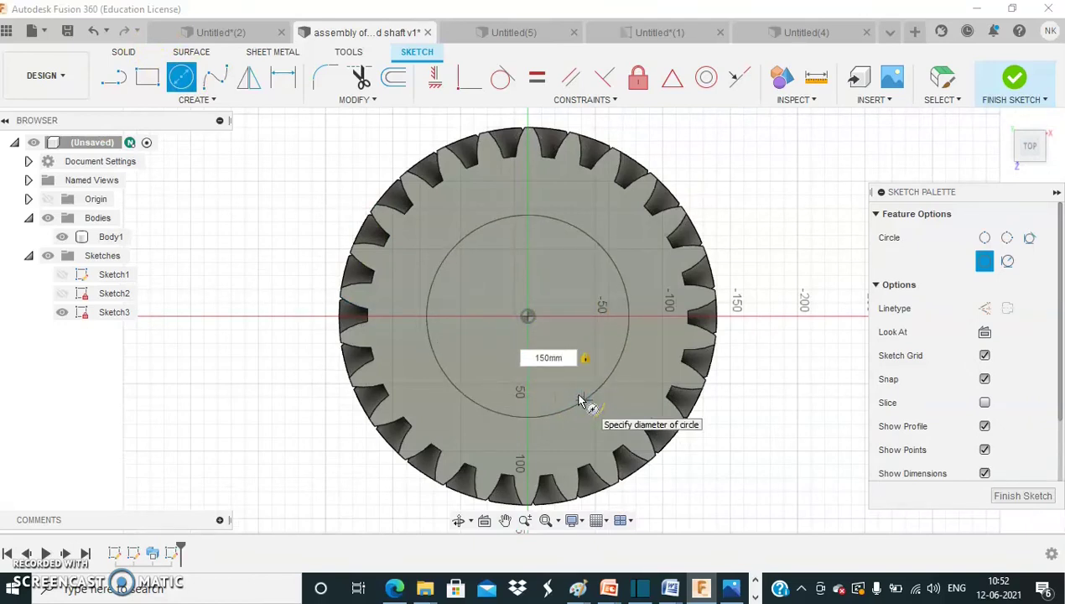
key(Return)
click(592, 313)
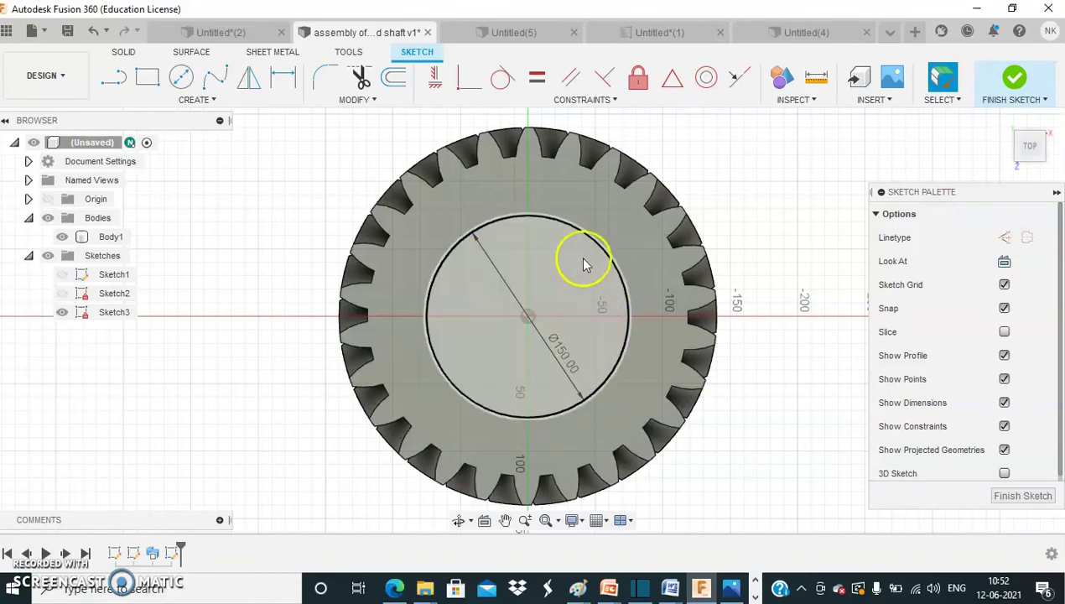
click(1014, 79)
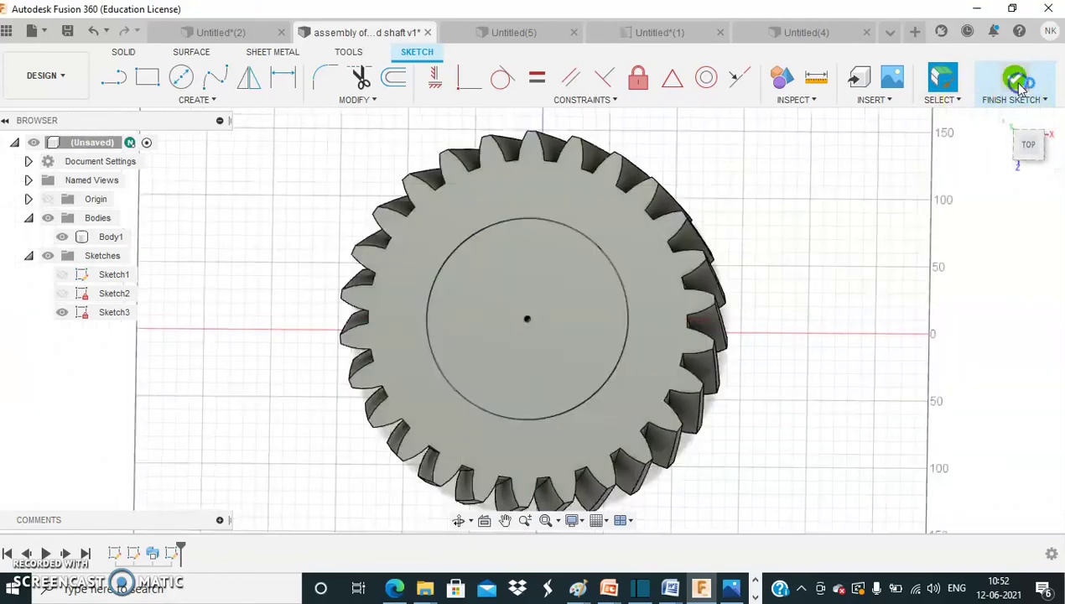
Extrude the 150 mm circle 20 mm upward from the gear's top face to form a hub.
click(517, 235)
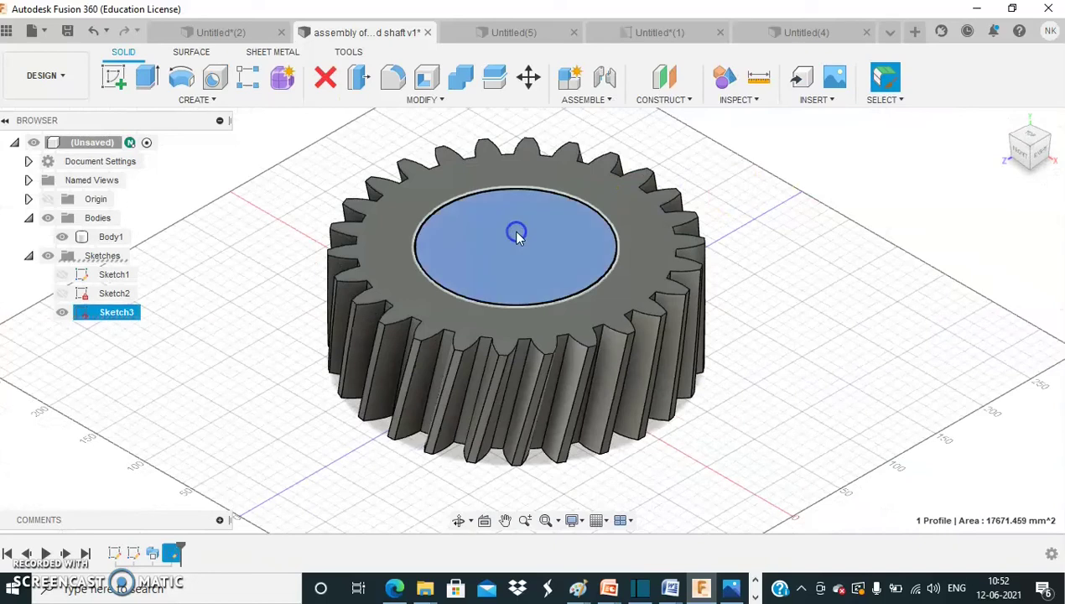
click(142, 78)
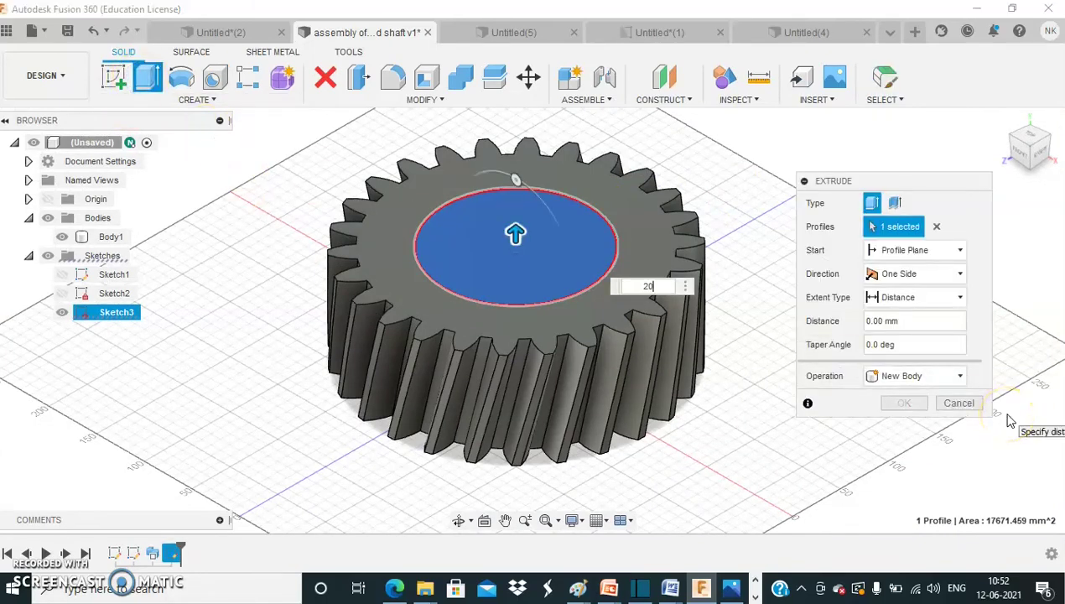
text(20)
key(Return)
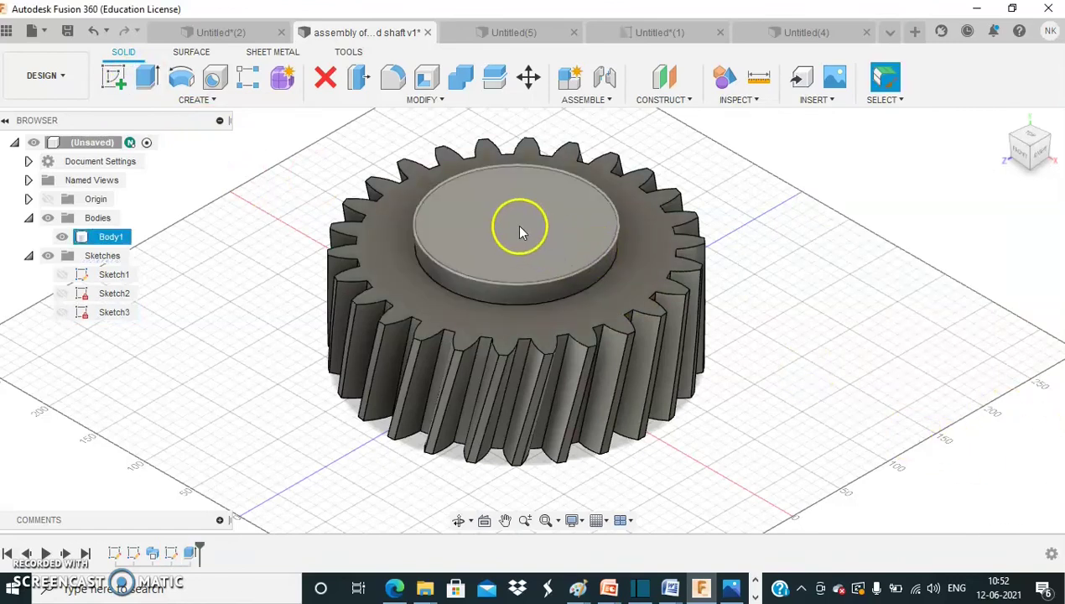
Sketch a 75 mm diameter circle centred on the origin on the hub's top face and finish the sketch.
click(520, 232)
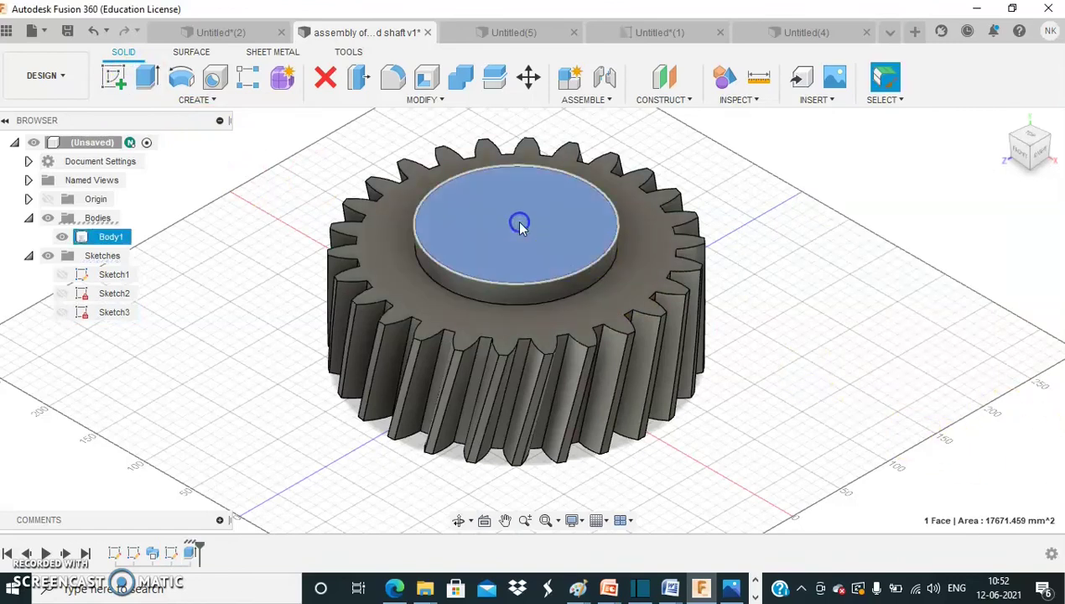
click(122, 84)
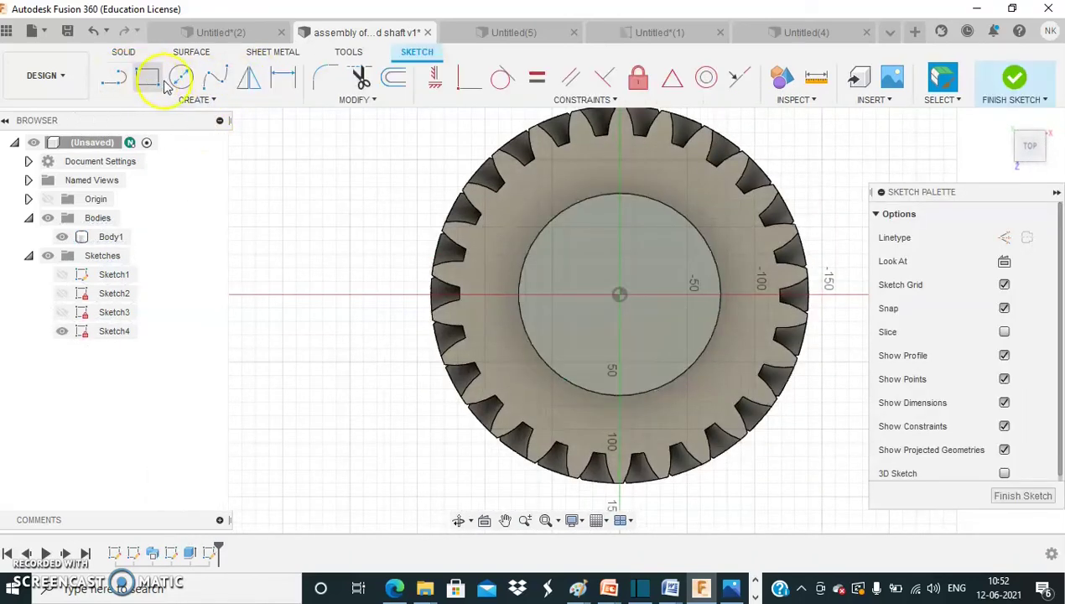
click(179, 77)
click(619, 294)
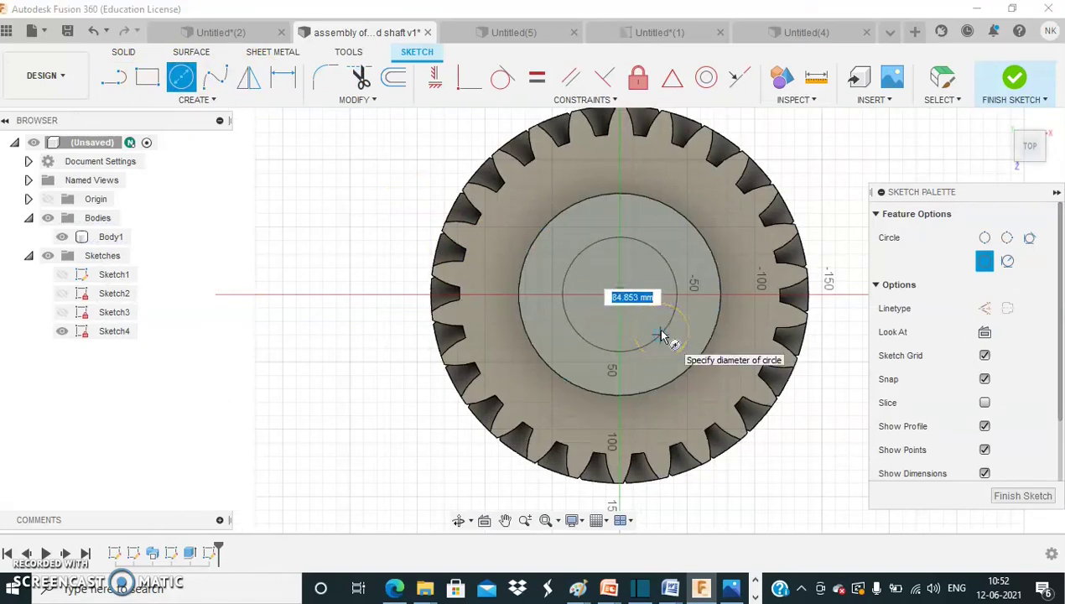
key(Tab)
key(Return)
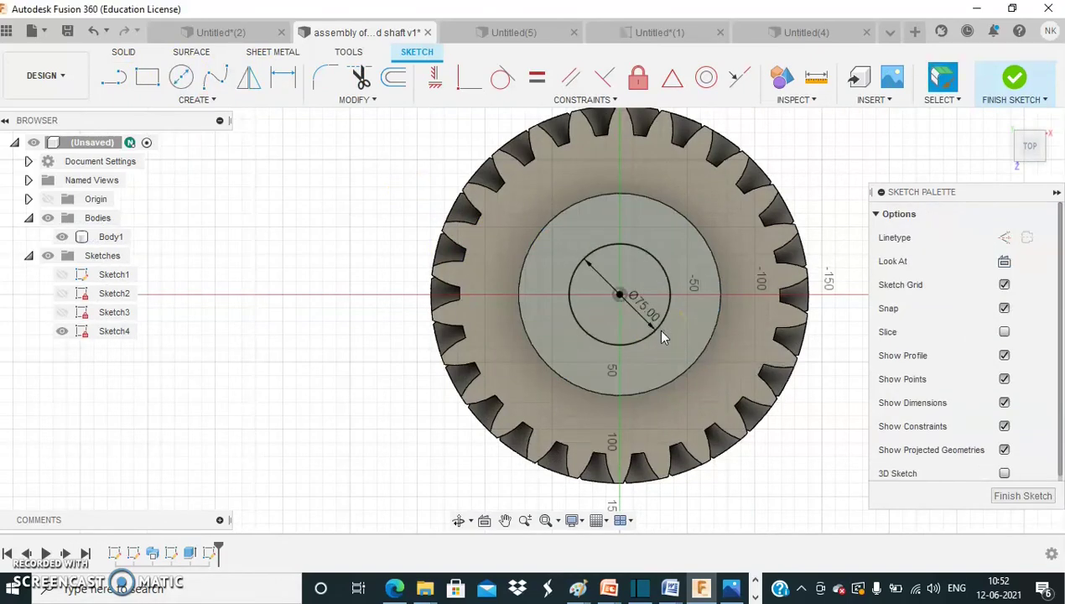
click(1018, 90)
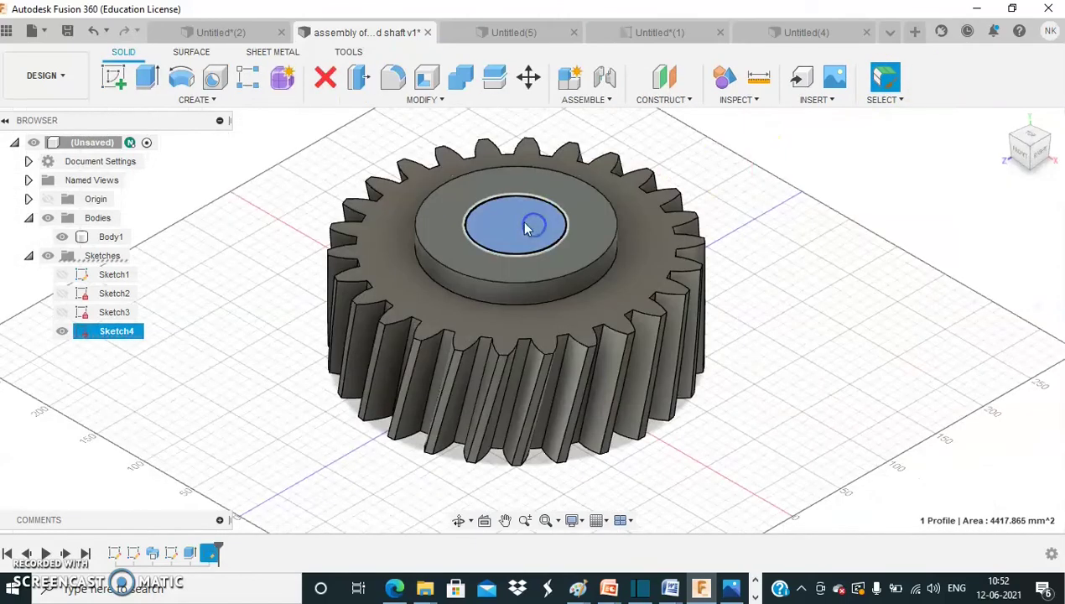
Extrude the 75 mm circle by -120 mm to cut a bore through the hub and gear.
click(151, 87)
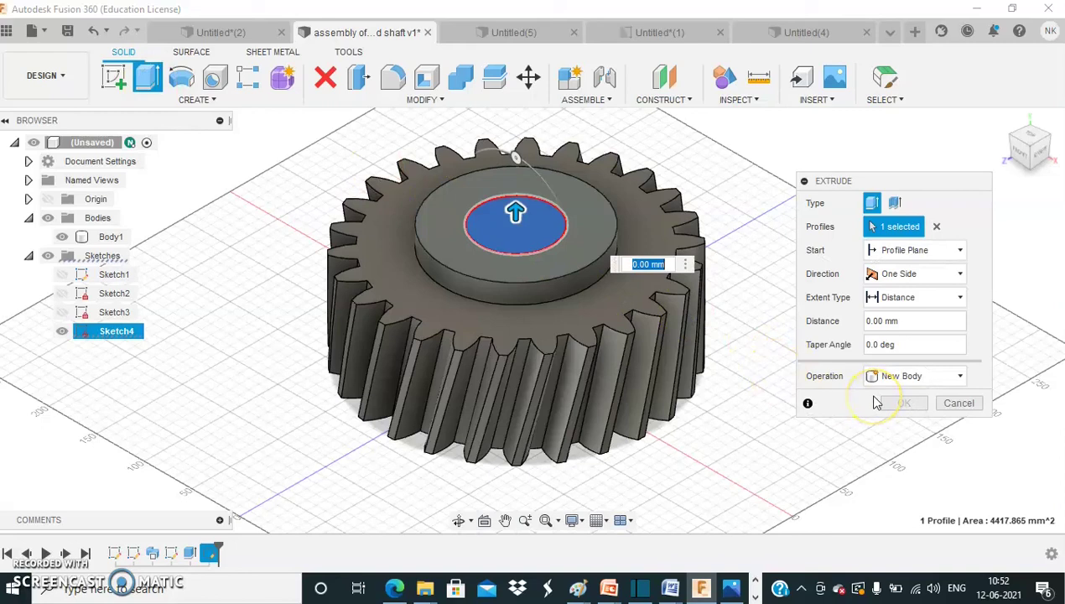
key(Return)
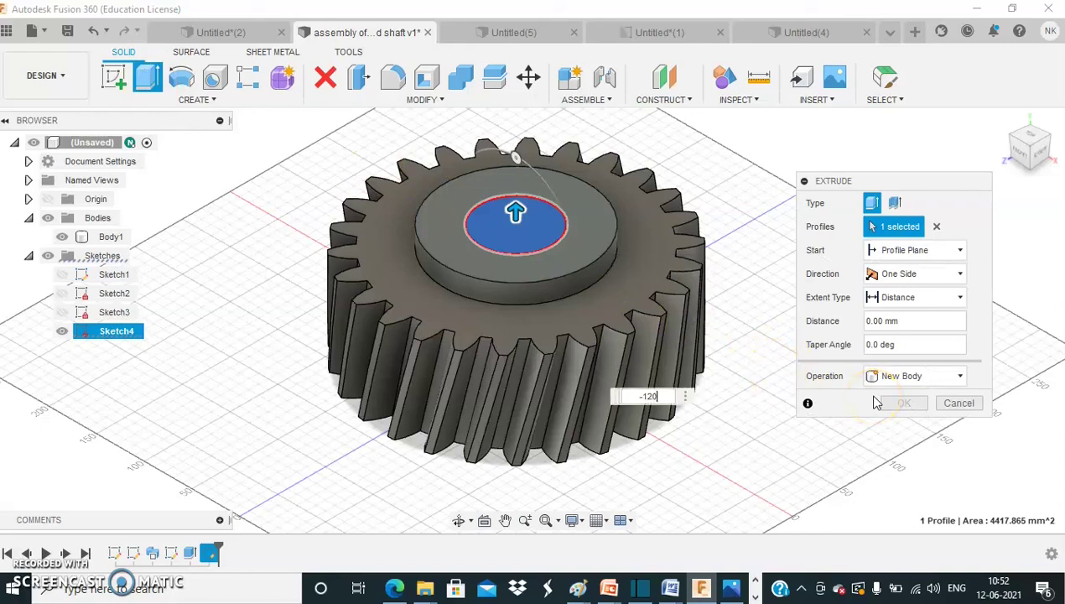
key(Return)
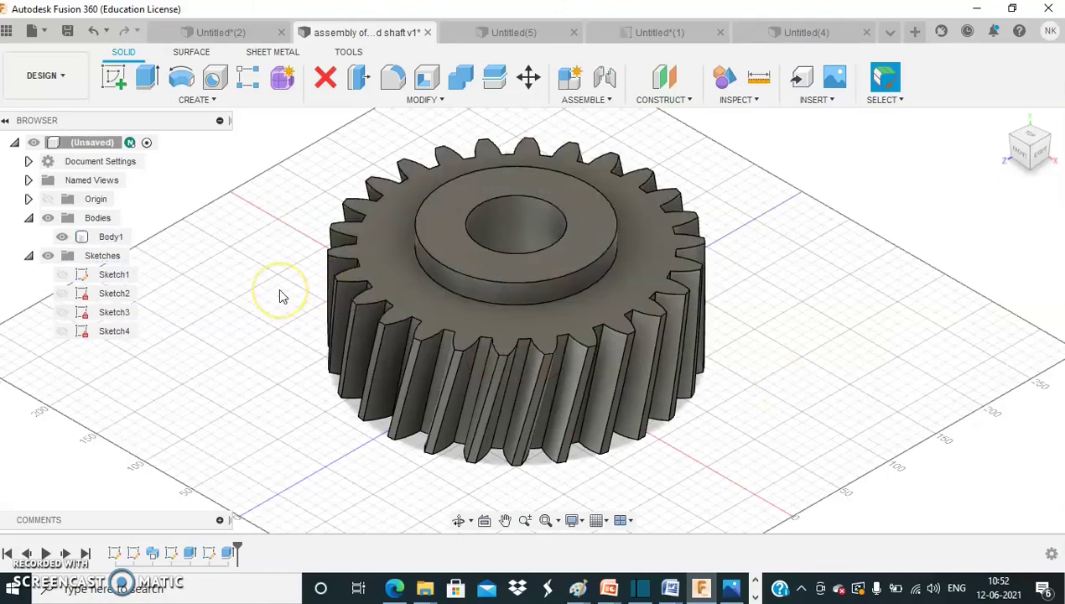
Apply the Paint - Metal Flake (Blue) appearance to the whole gear body.
shift+middle_drag(271, 312, 361, 291)
click(630, 321)
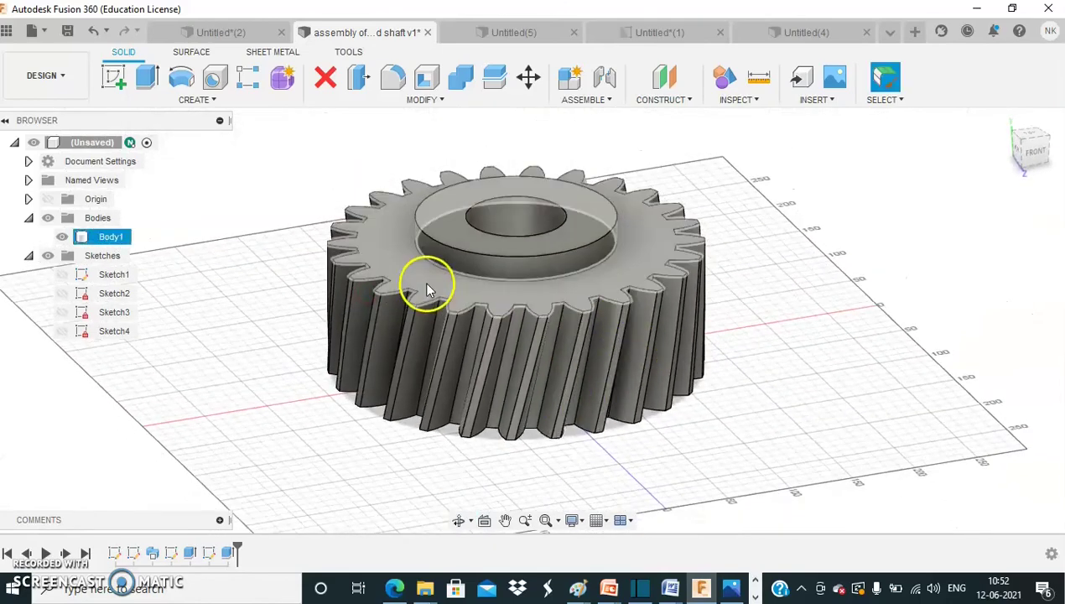
click(437, 100)
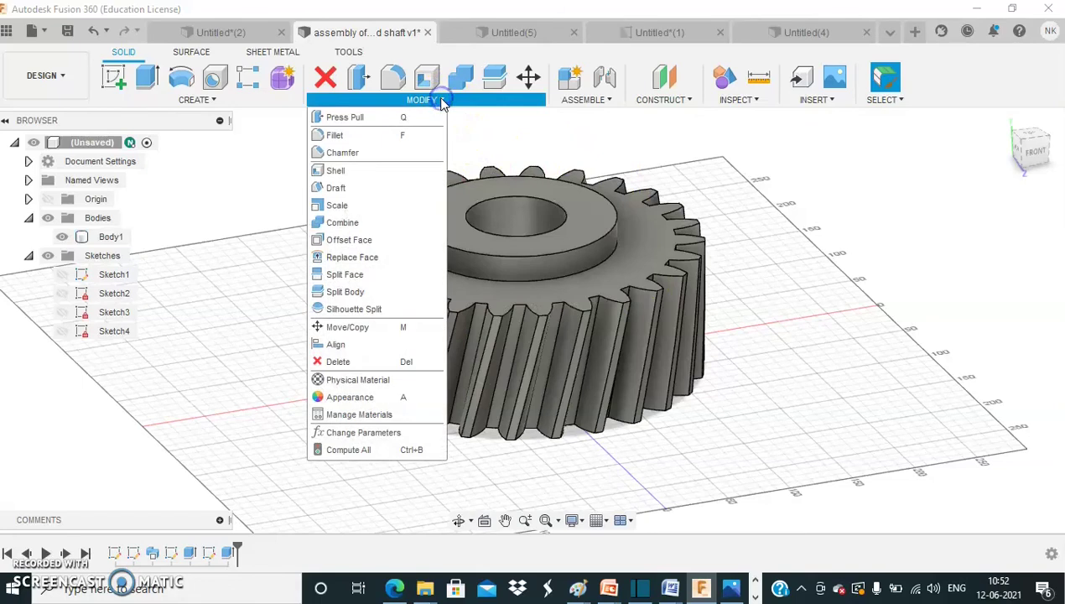
click(361, 399)
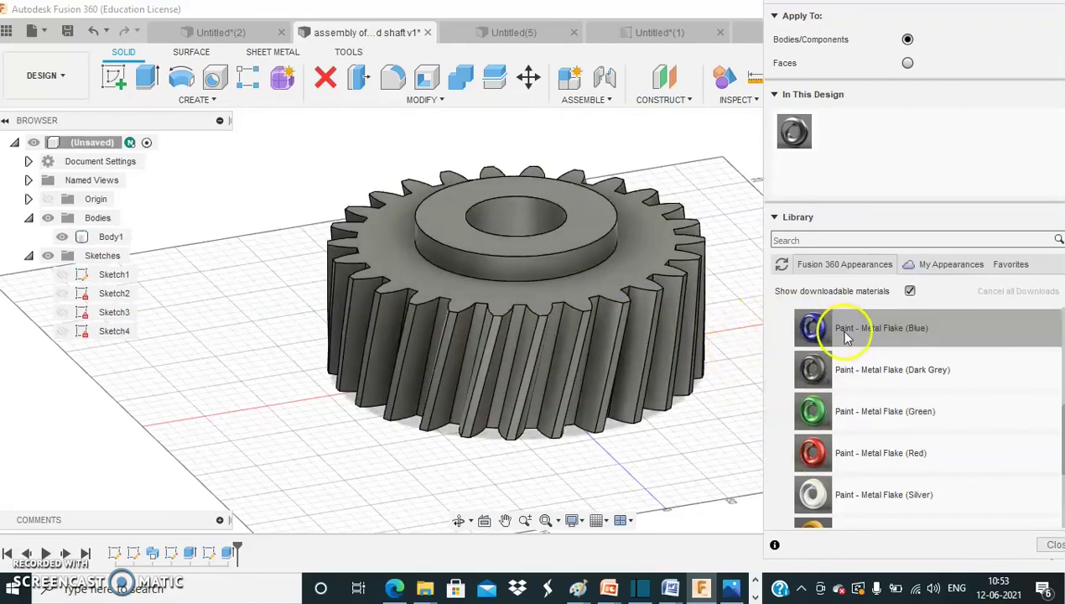
drag(848, 334, 558, 289)
Apply Paint - Metal Flake (Silver) to only the gear's top face and the hub's top face, and finish editing appearances.
click(907, 64)
mouse_move(868, 495)
mouse_down()
mouse_move(871, 504)
mouse_move(607, 275)
mouse_up()
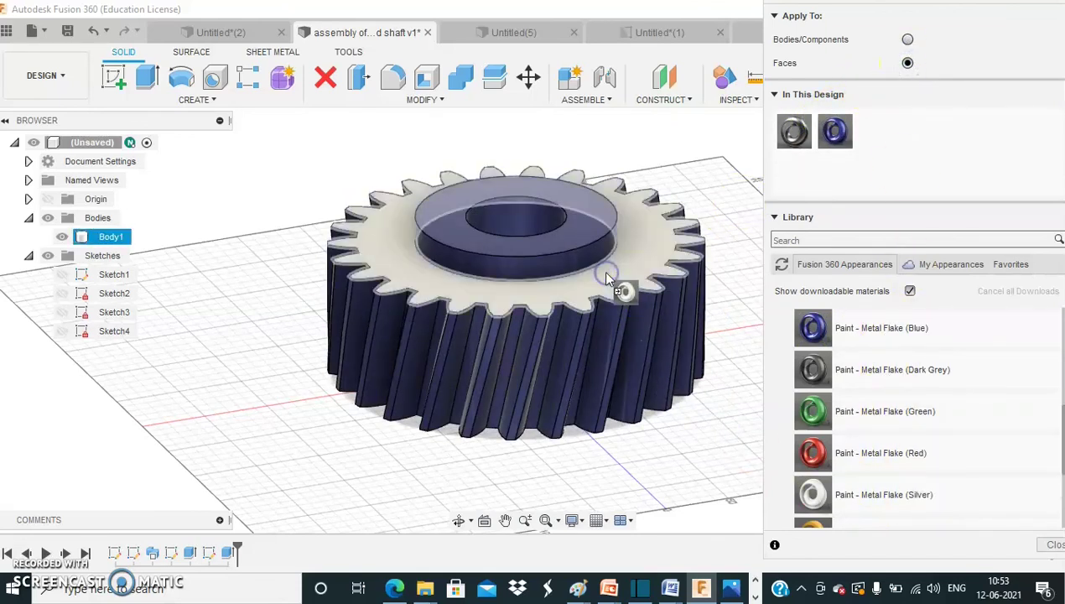
drag(837, 494, 573, 218)
click(1050, 546)
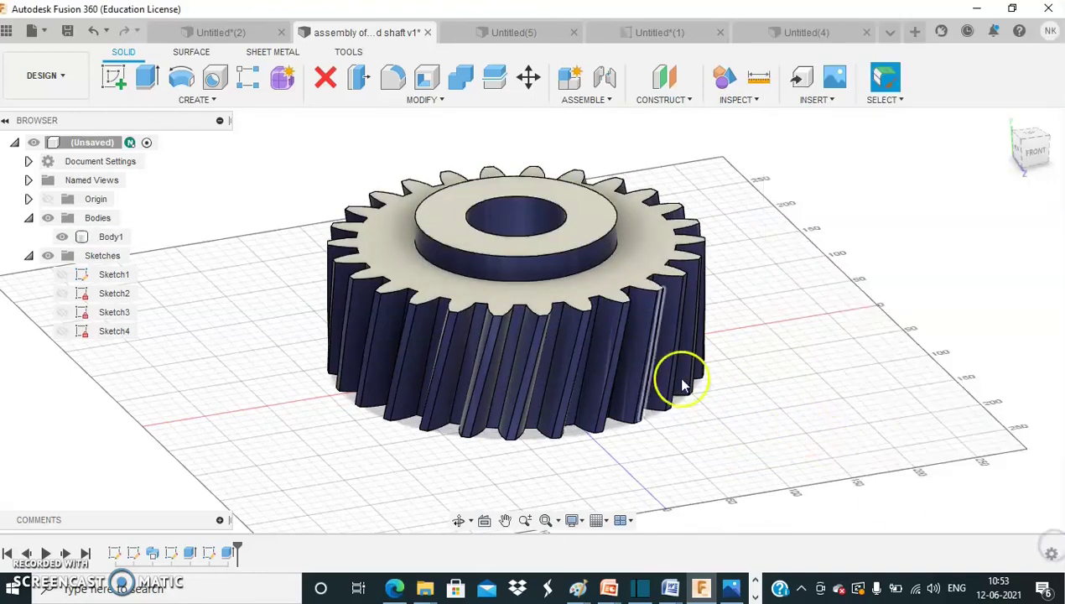